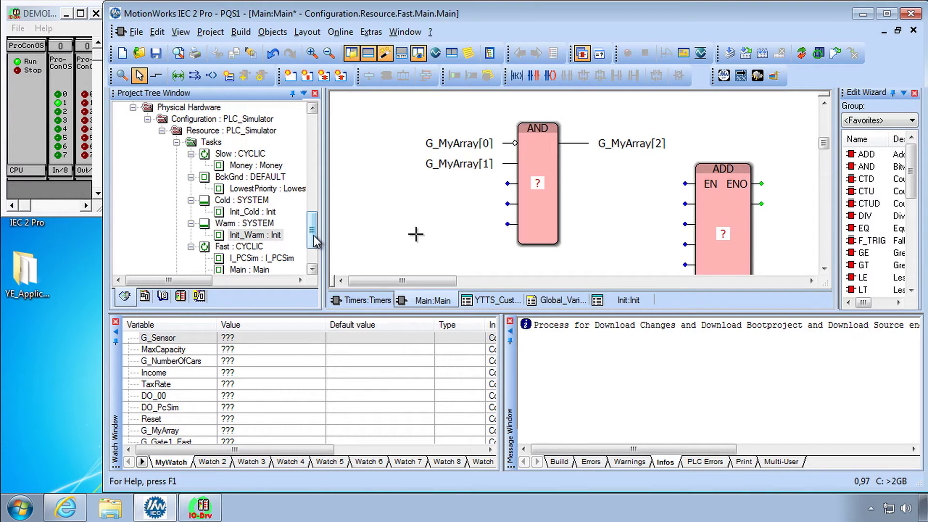
pyautogui.moveTo(315, 232); pyautogui.dragTo(312, 116)
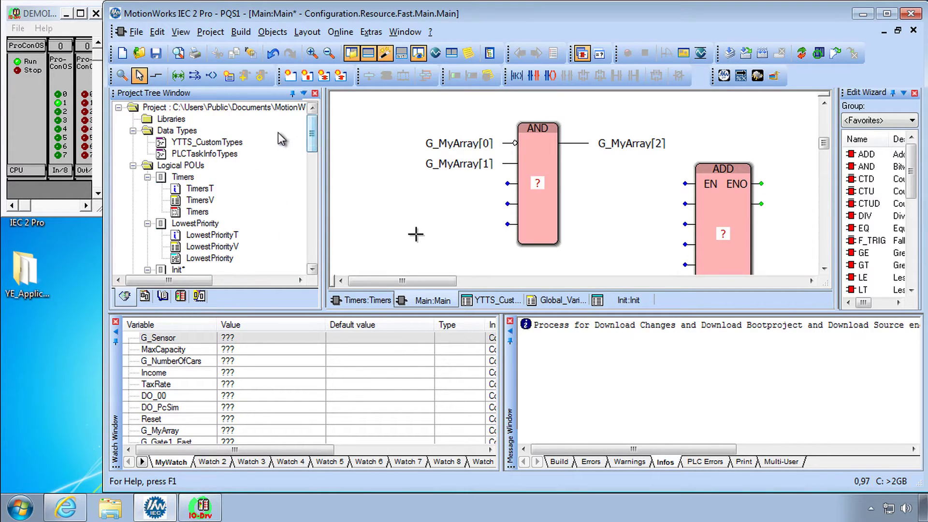
# Insert a new Function POU from the Logical POUs context menu.
pyautogui.rightClick(174, 166)
pyautogui.moveTo(205, 176)
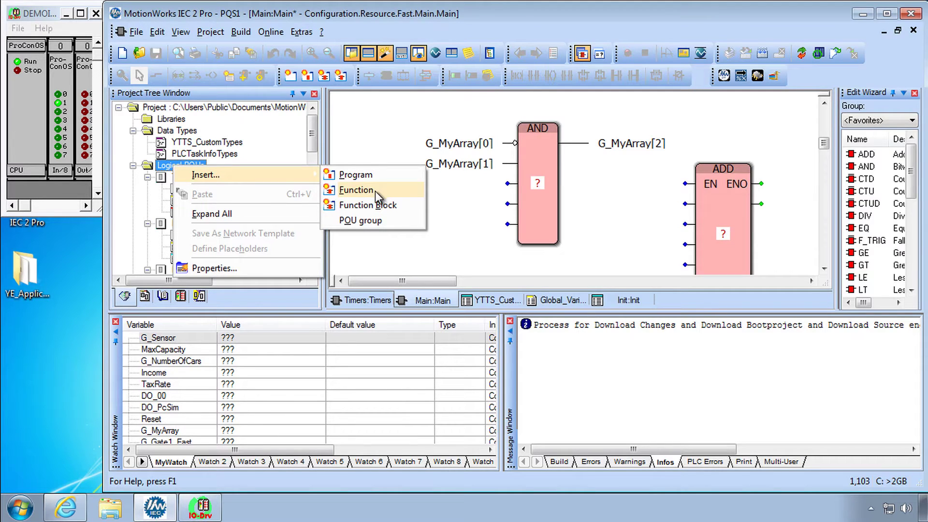
pyautogui.click(375, 191)
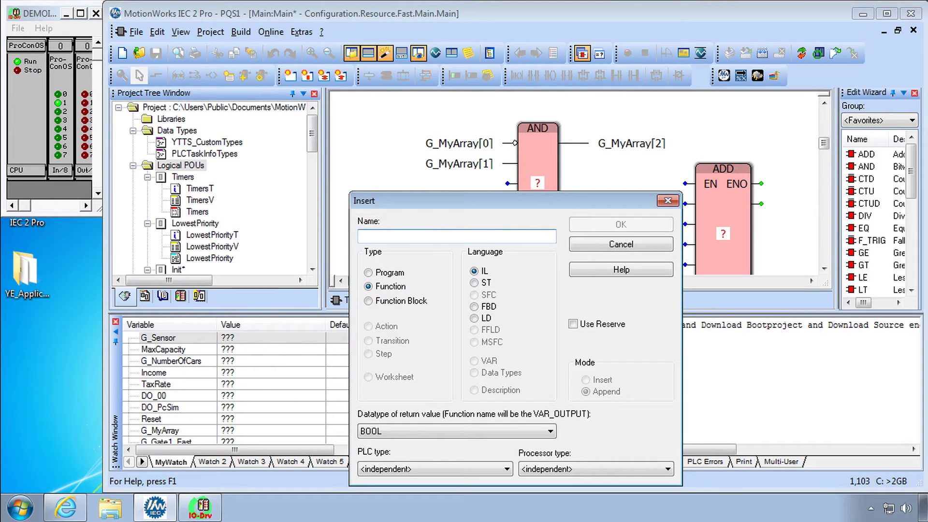
pyautogui.write('YTTS_Tem')
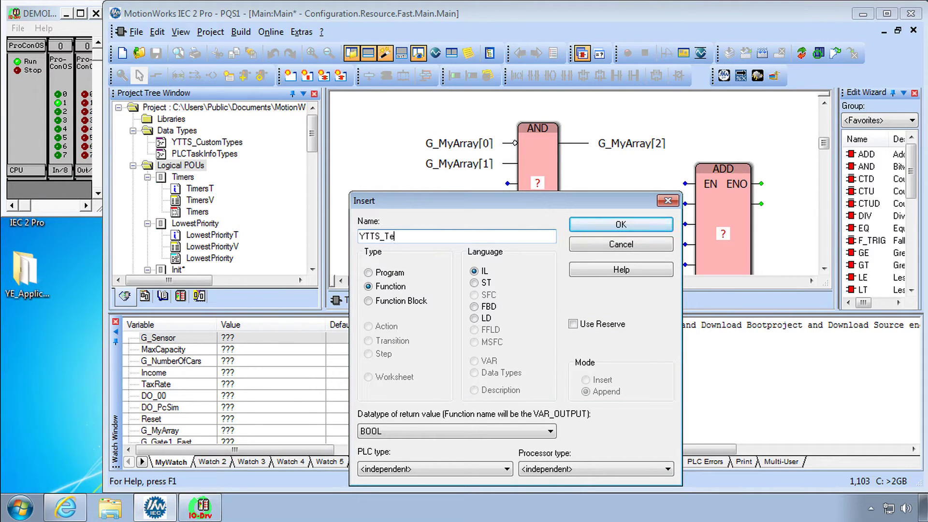
pyautogui.write('perature')
# Create the YTTS_Temperature function in LD language with an LREAL return type.
pyautogui.click(475, 318)
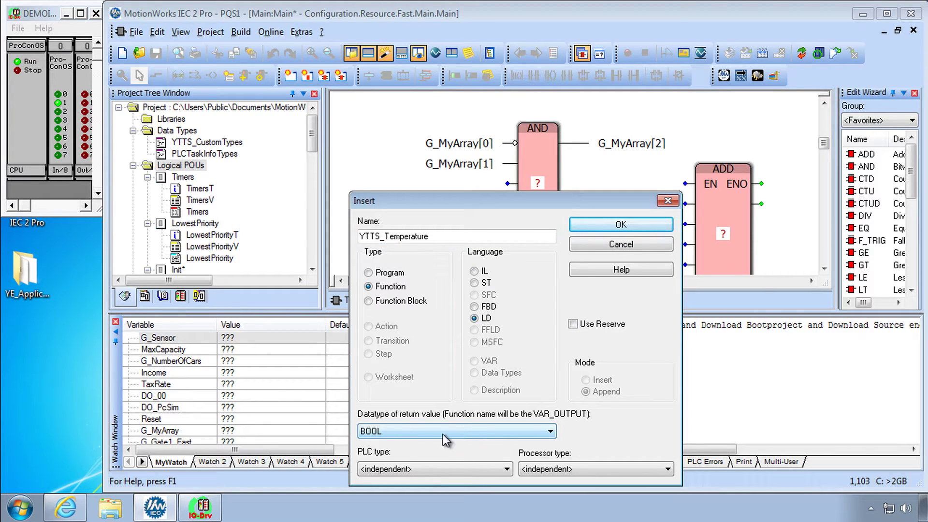
pyautogui.click(503, 433)
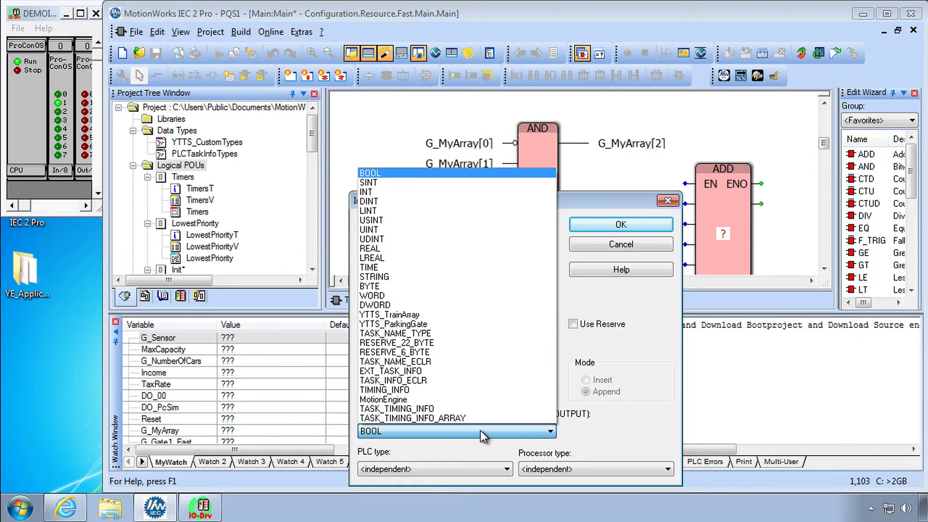
pyautogui.click(444, 257)
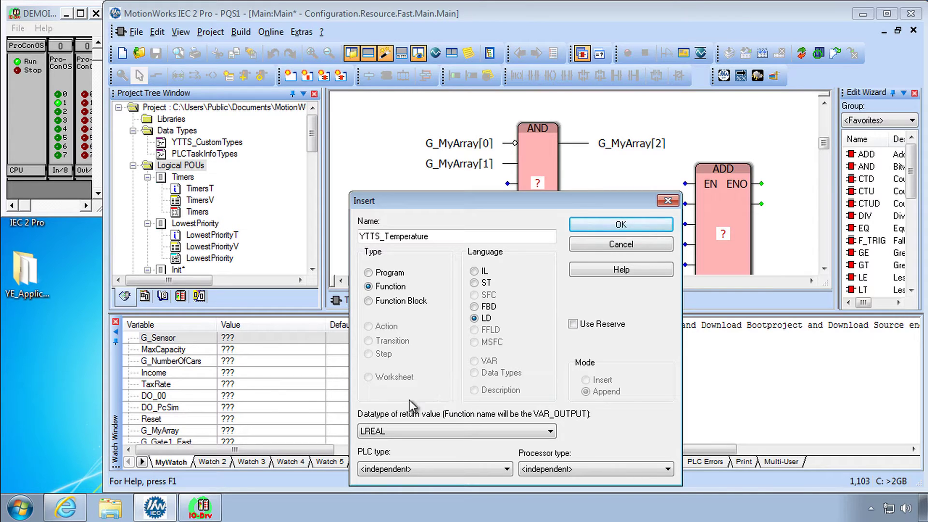
pyautogui.click(637, 228)
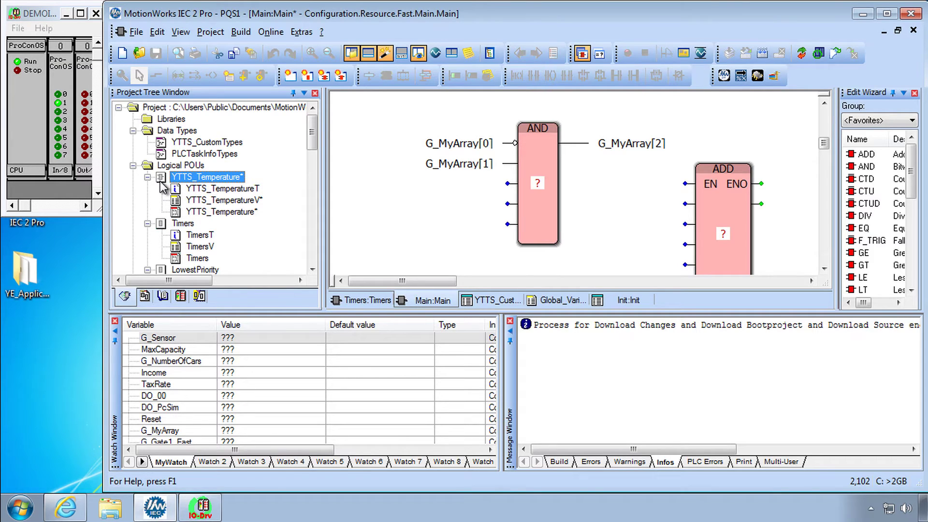
# Open the YTTS_Temperature code worksheet and select a spot in the empty ladder editor.
pyautogui.doubleClick(214, 210)
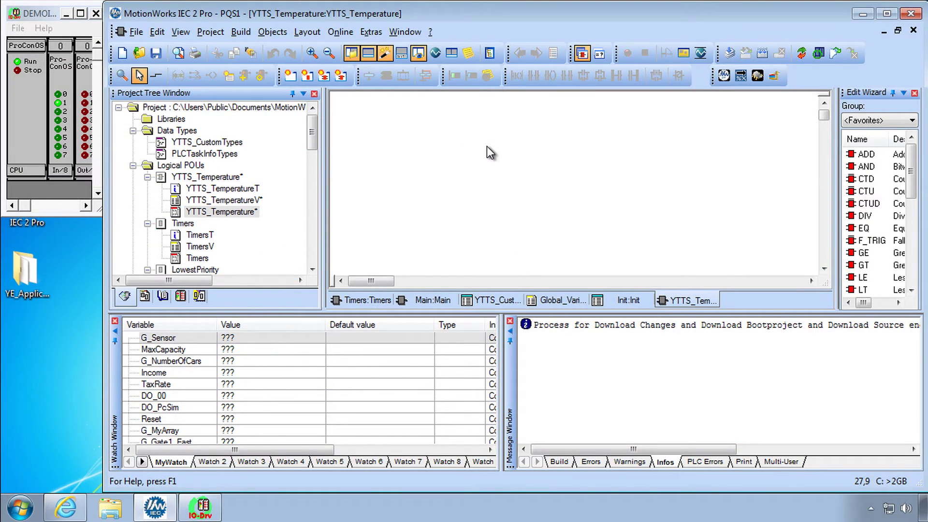
pyautogui.click(487, 146)
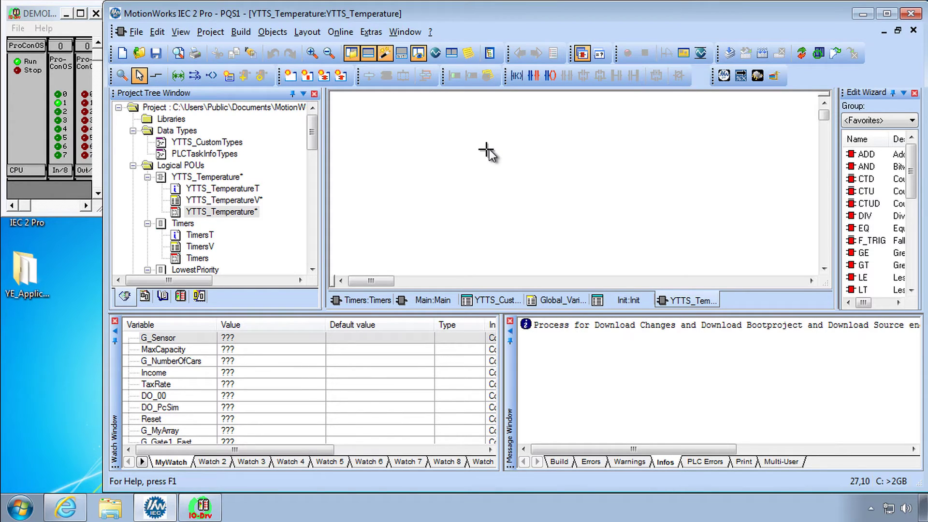
pyautogui.write('Mul')
# Insert MUL and ADD blocks on the YTTS_Temperature worksheet.
pyautogui.press('Return')
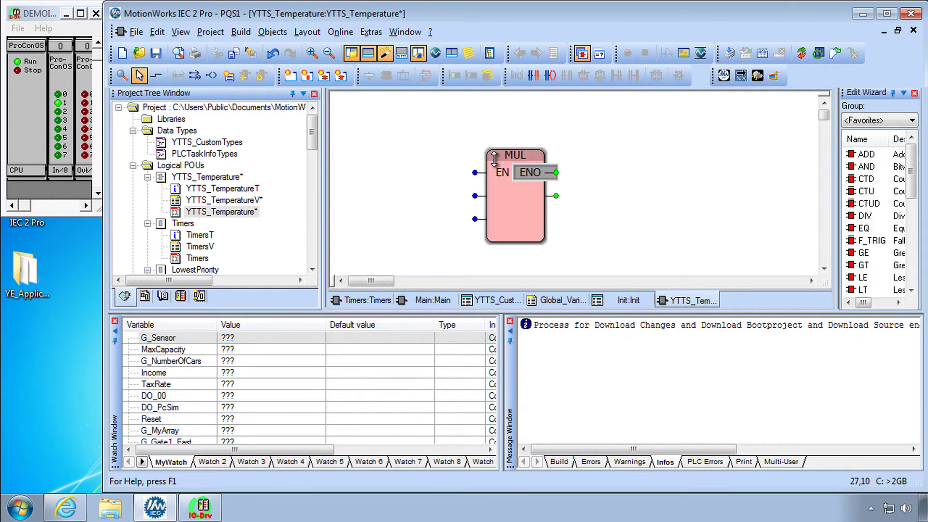
pyautogui.click(615, 213)
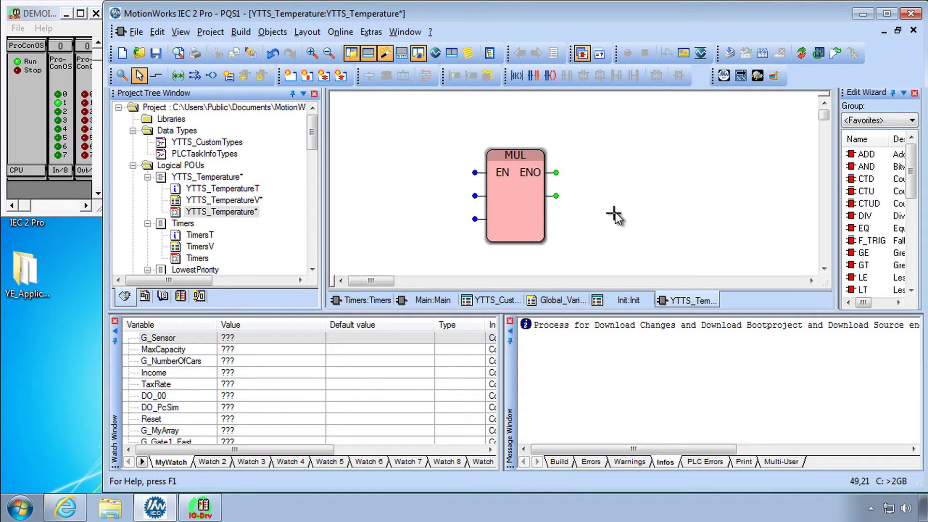
pyautogui.write('add')
pyautogui.press('Return')
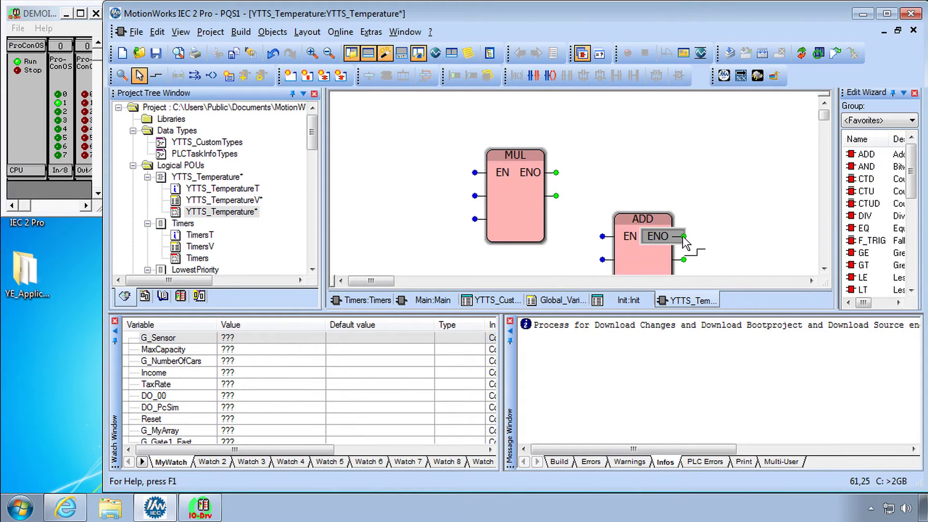
# Turn off EN/ENO insertion, update both blocks, and wire MUL's output into ADD.
pyautogui.click(274, 32)
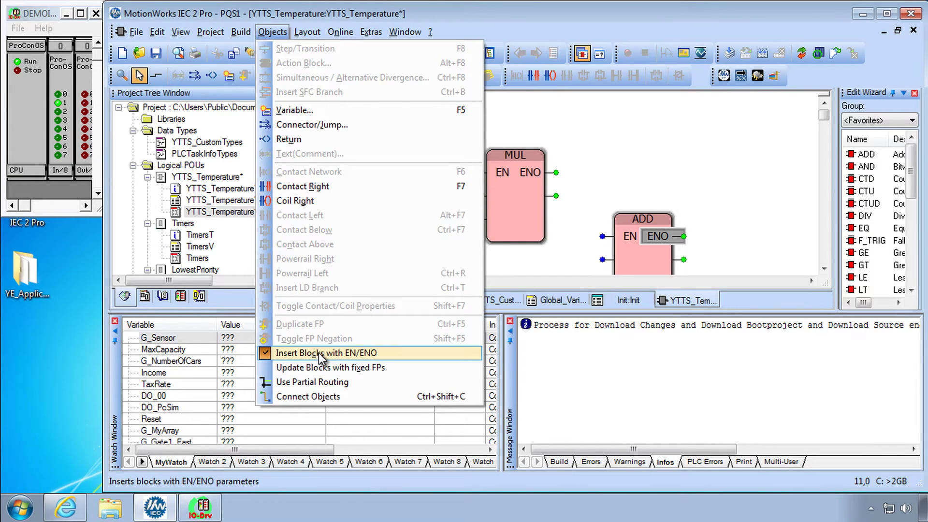
pyautogui.click(326, 353)
pyautogui.rightClick(515, 193)
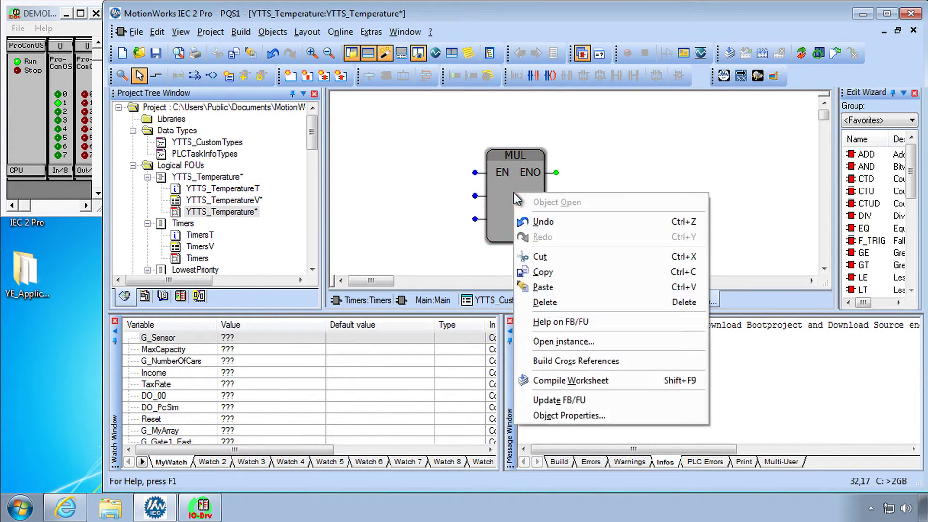
pyautogui.click(560, 400)
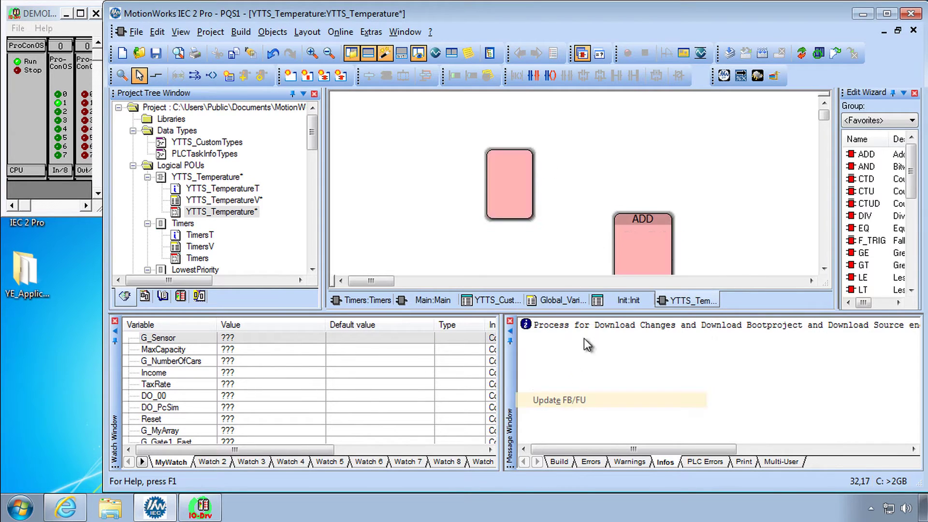
pyautogui.rightClick(635, 248)
pyautogui.click(682, 445)
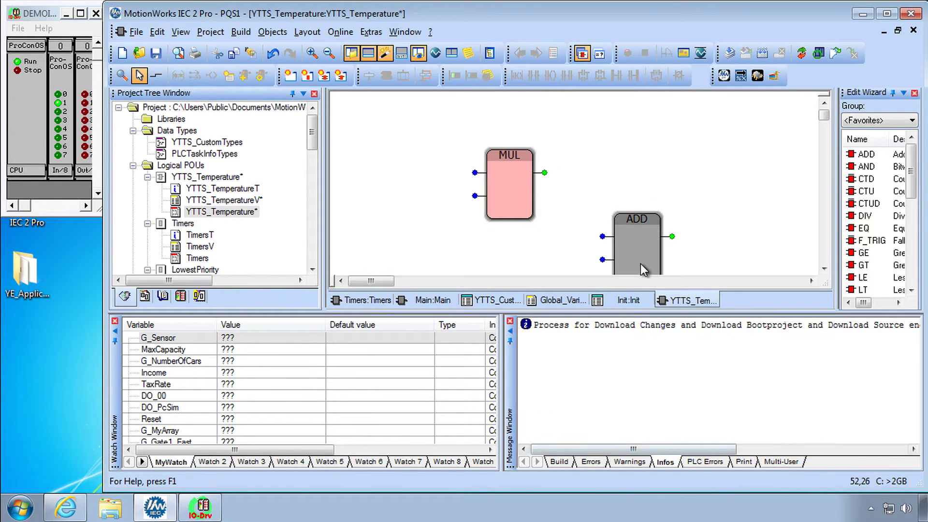
pyautogui.moveTo(643, 265)
pyautogui.mouseDown()
pyautogui.moveTo(580, 180)
pyautogui.moveTo(576, 213)
pyautogui.moveTo(601, 222)
pyautogui.mouseUp()
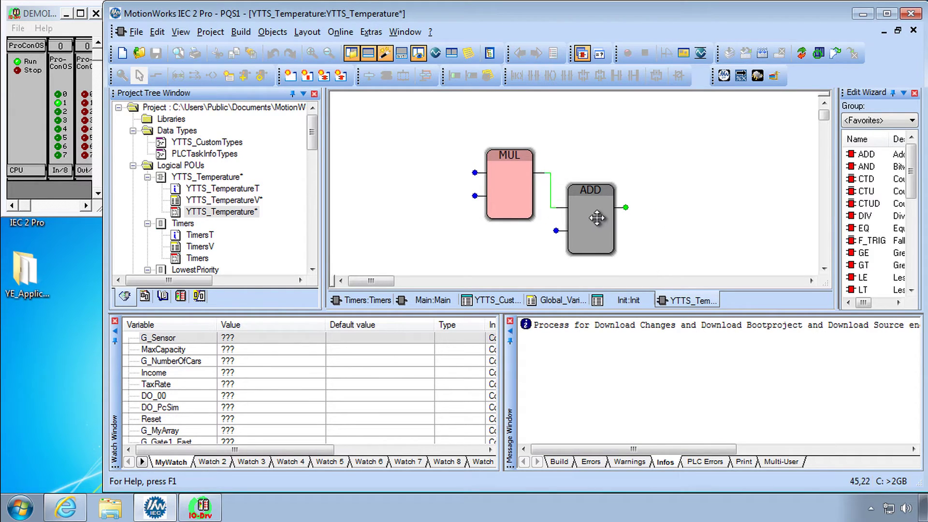
# Attach a Voltage VAR_INPUT variable to MUL's first input.
pyautogui.click(475, 174)
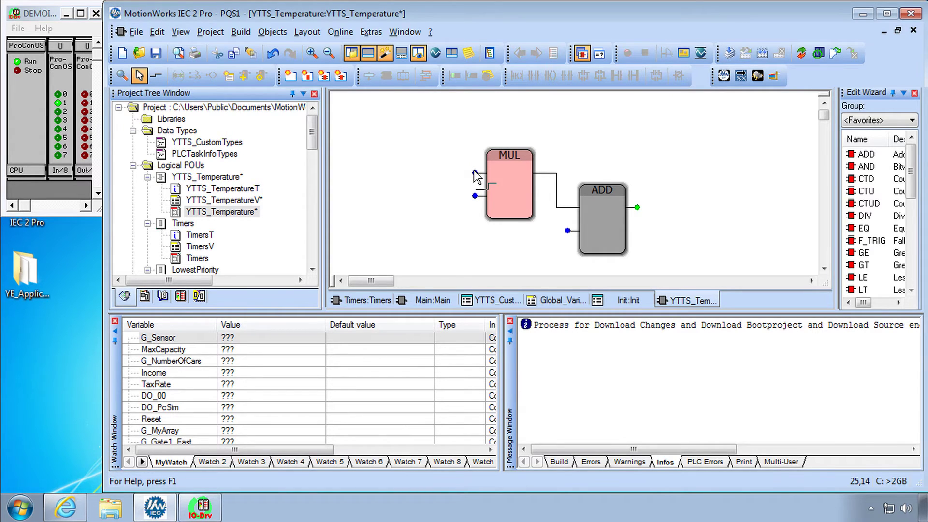
pyautogui.doubleClick(476, 176)
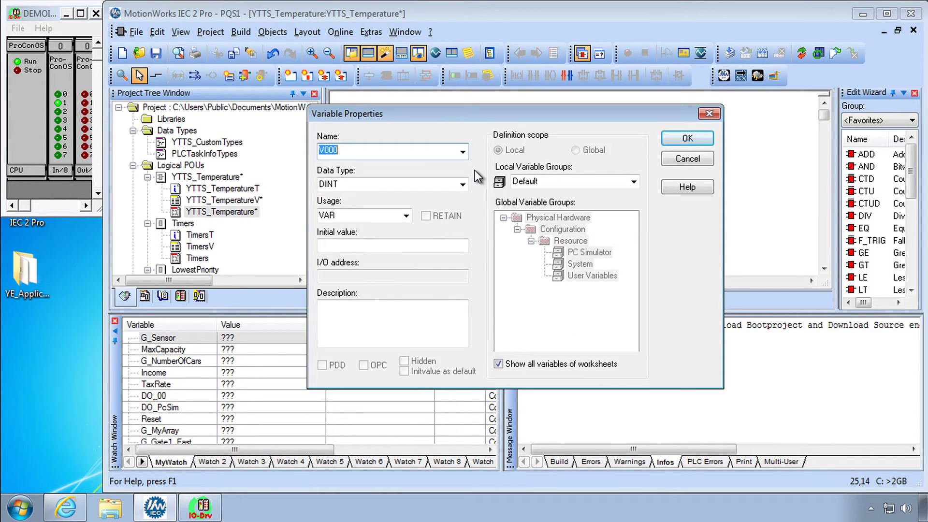
pyautogui.write('Voltage')
pyautogui.press('Tab')
pyautogui.write('i')
pyautogui.press('Tab')
pyautogui.press('Down')
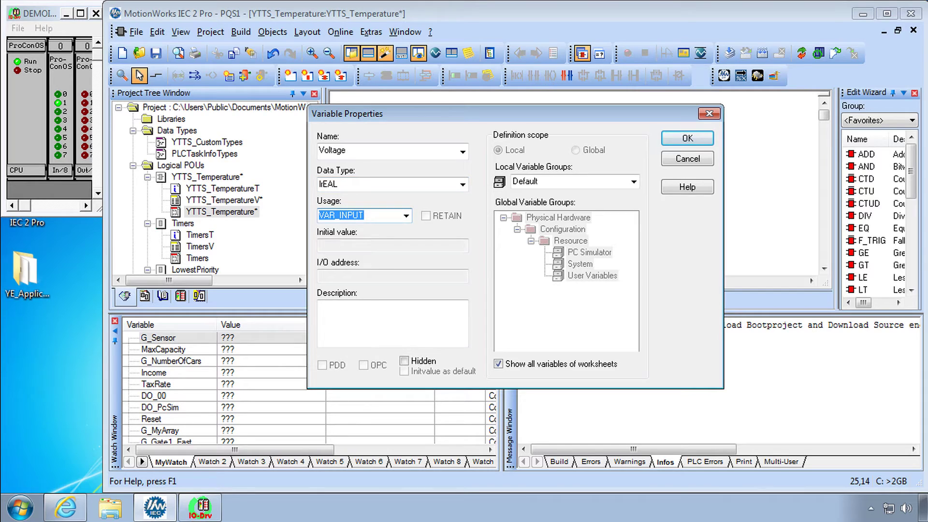
pyautogui.click(406, 216)
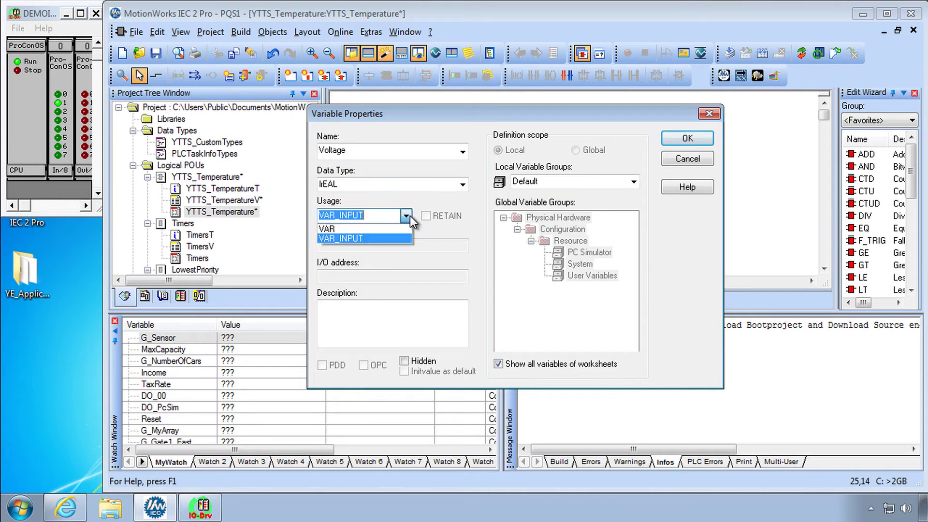
pyautogui.click(394, 239)
pyautogui.click(406, 216)
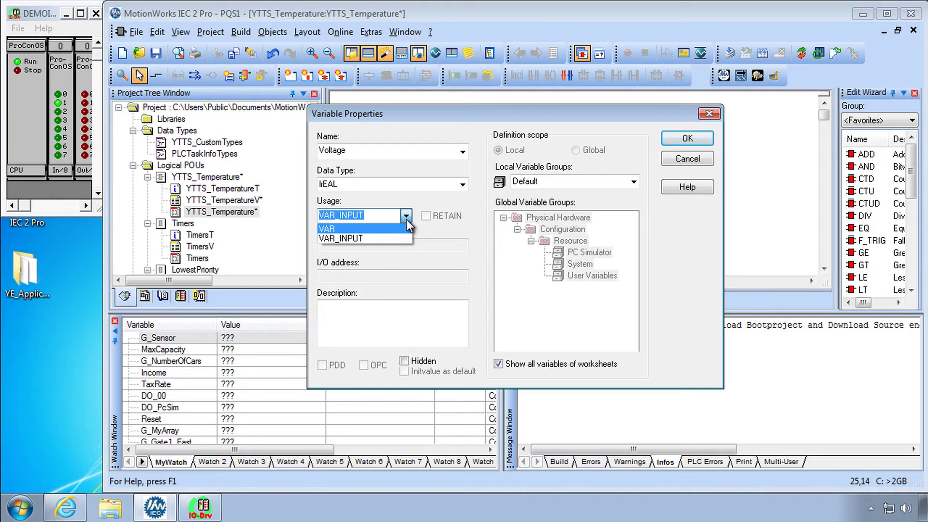
pyautogui.click(404, 241)
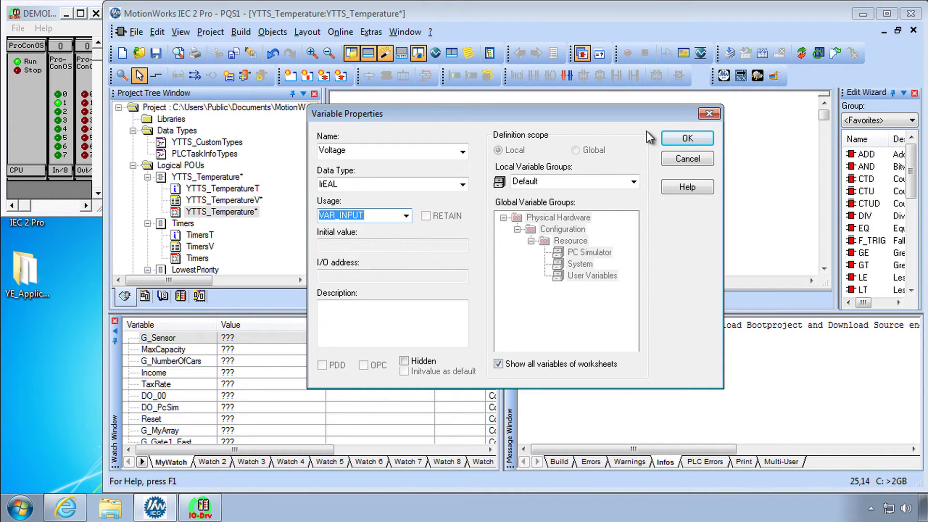
pyautogui.click(687, 139)
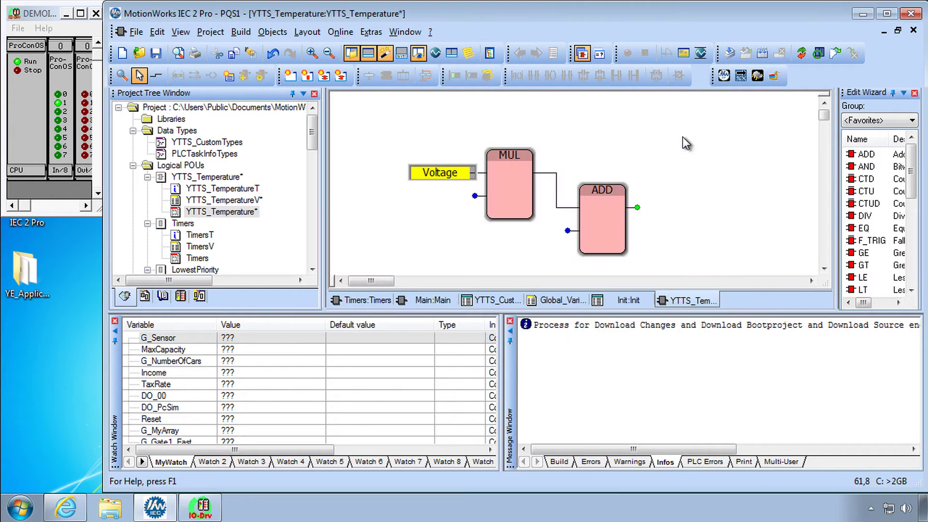
# Attach Scale to MUL's second input and Offset to ADD's lower input.
pyautogui.doubleClick(476, 197)
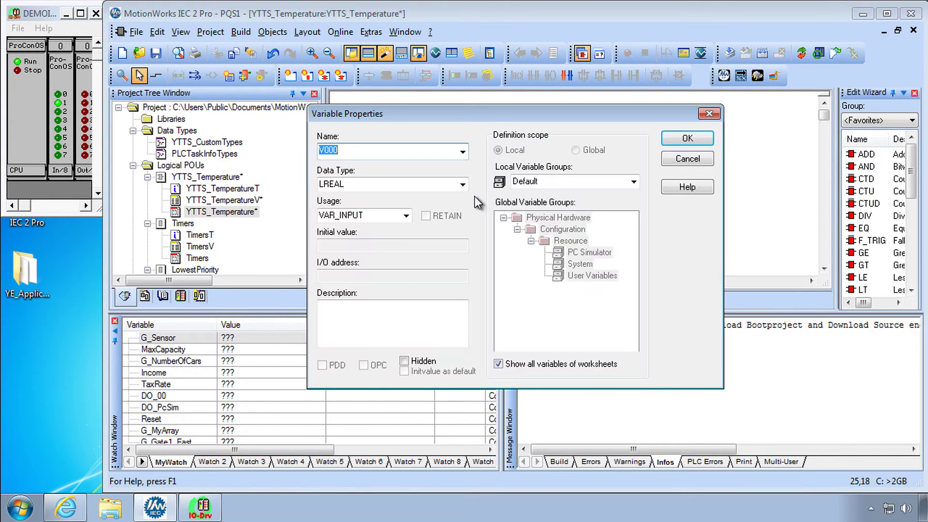
pyautogui.write('Scale')
pyautogui.click(687, 138)
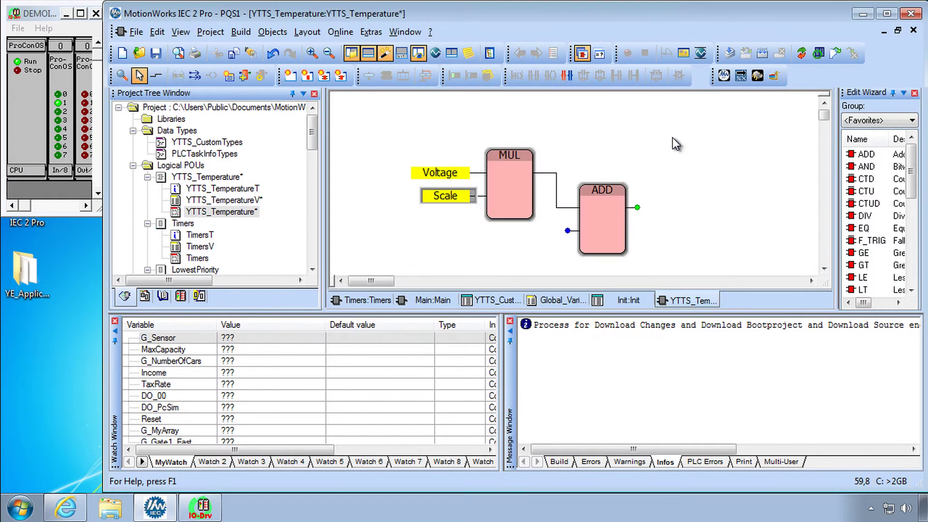
pyautogui.doubleClick(569, 233)
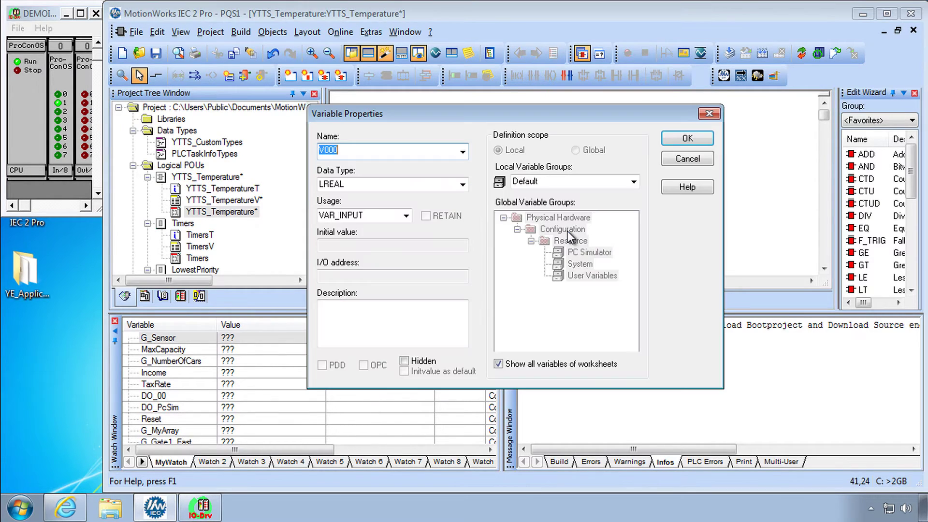
pyautogui.write('Offset')
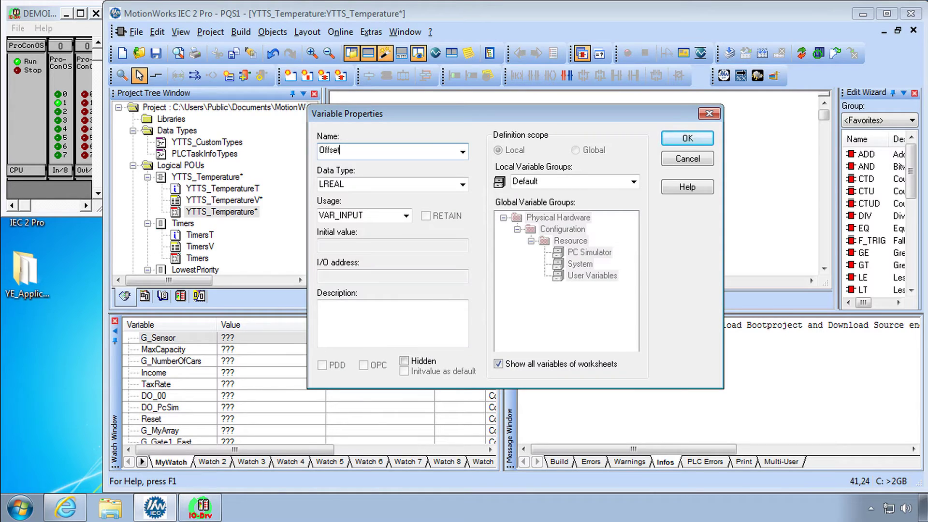
pyautogui.press('Return')
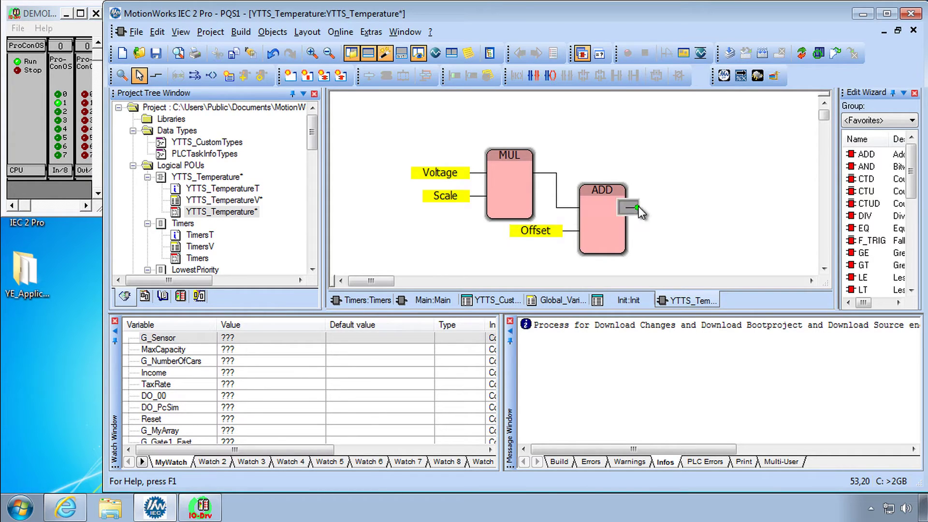
# Choose YTTS_Temperature from the Name list for ADD's output, leaving usage unchanged.
pyautogui.doubleClick(638, 206)
pyautogui.click(363, 216)
pyautogui.click(406, 216)
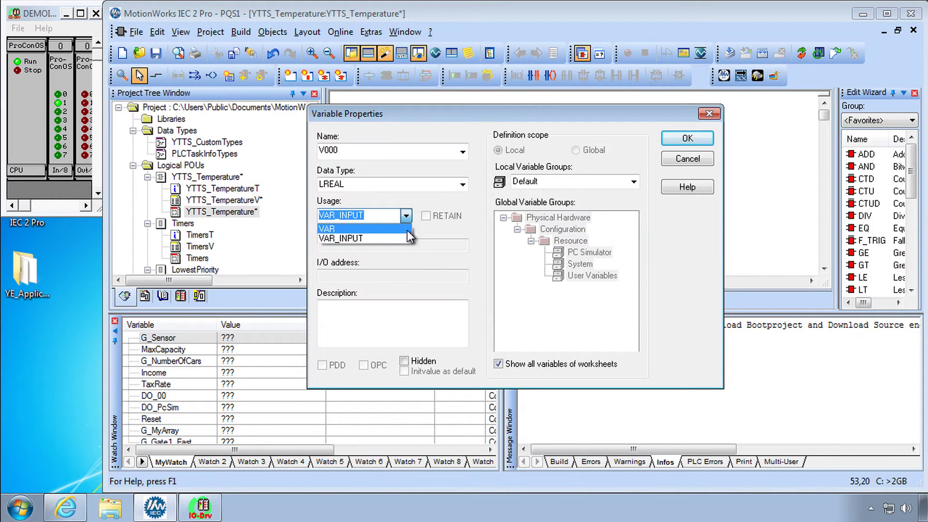
pyautogui.click(463, 231)
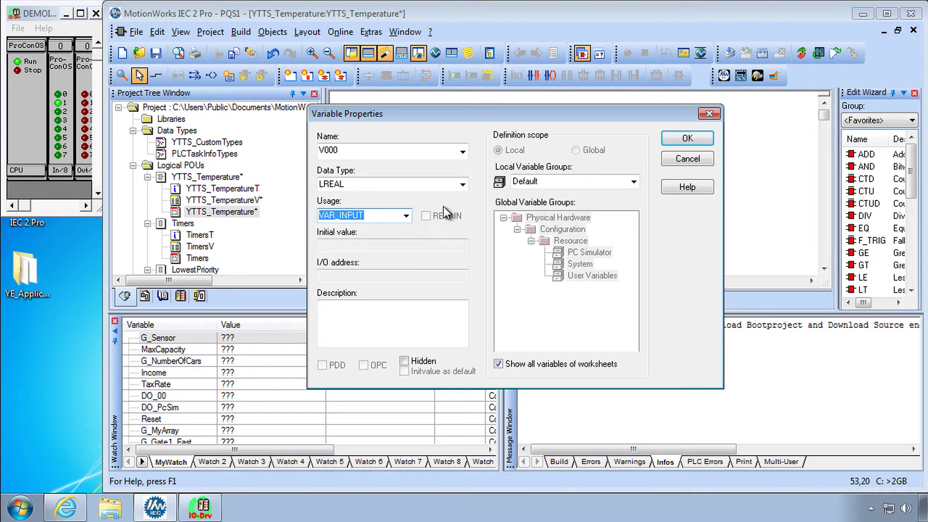
pyautogui.click(463, 150)
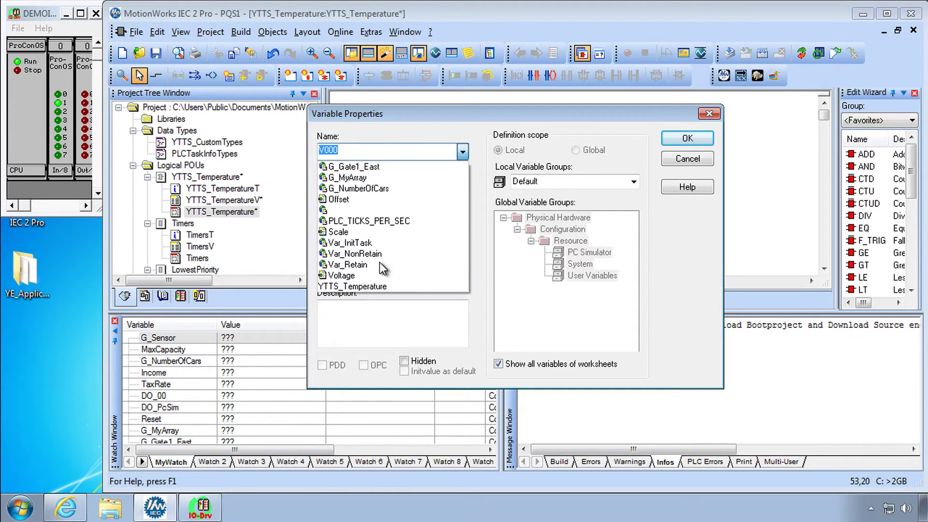
pyautogui.click(385, 288)
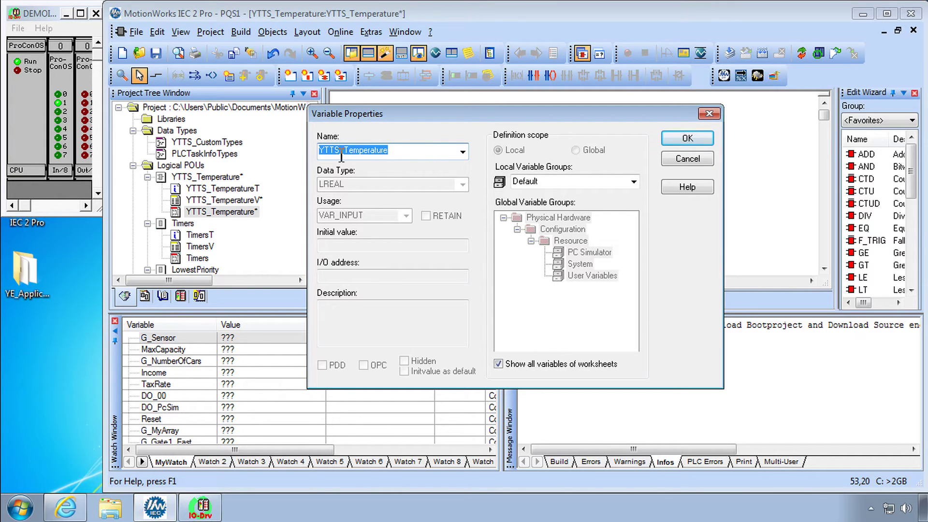
# Confirm YTTS_Temperature as ADD's output variable and deselect it.
pyautogui.click(682, 139)
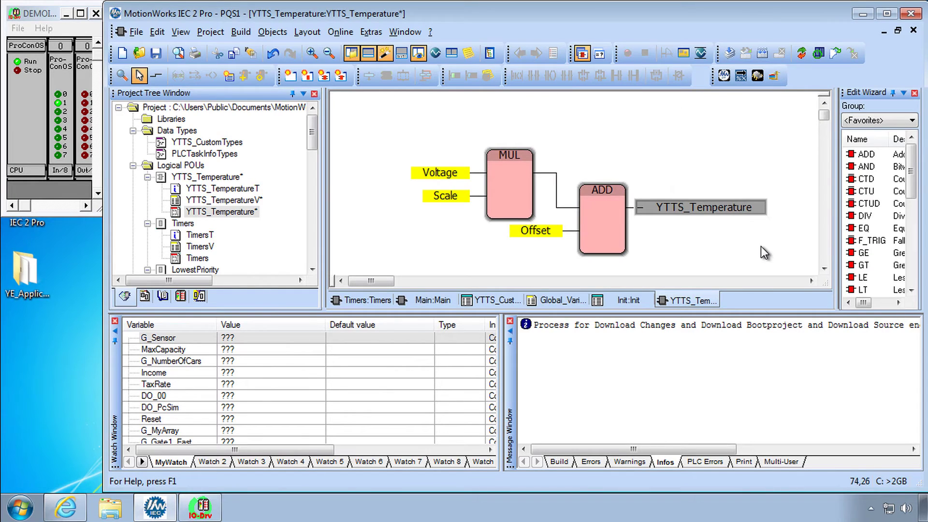
pyautogui.click(766, 251)
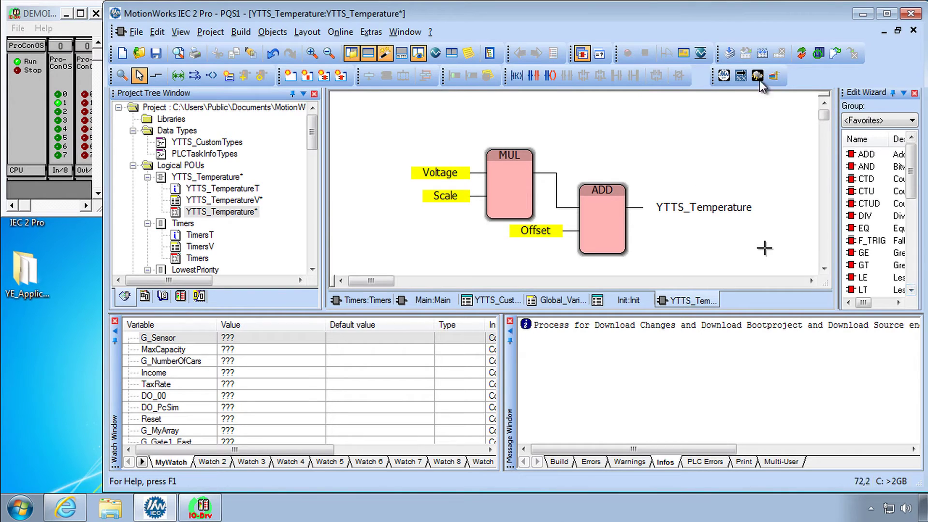
# Compile the project and delete the unconnected AND block in Timers.
pyautogui.click(758, 76)
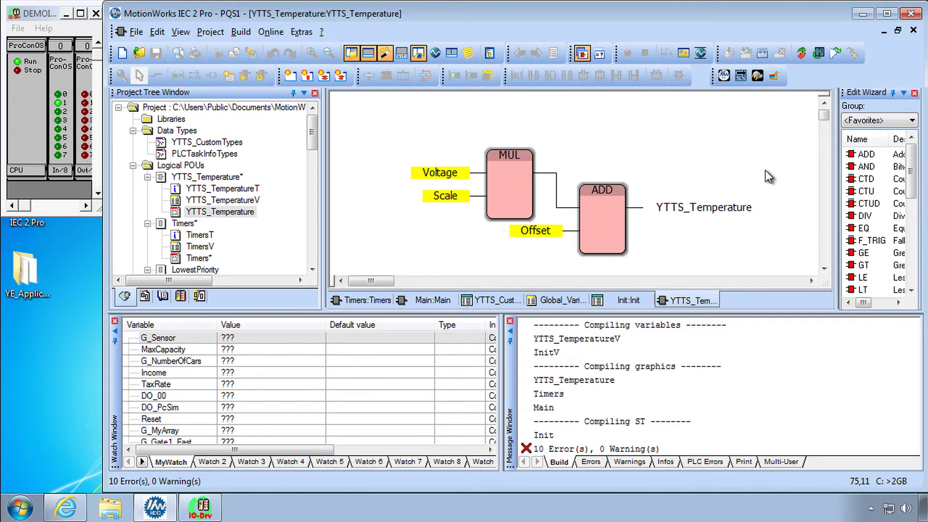
pyautogui.click(593, 464)
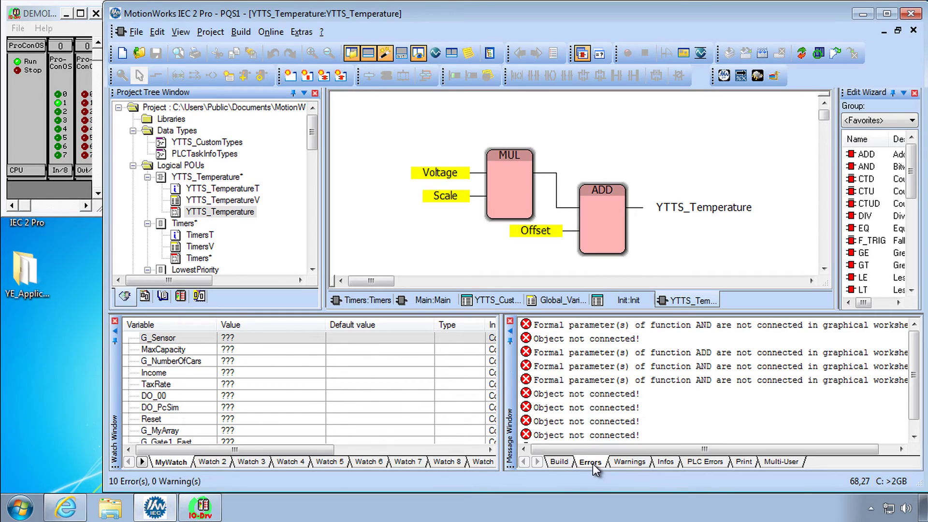
pyautogui.doubleClick(598, 326)
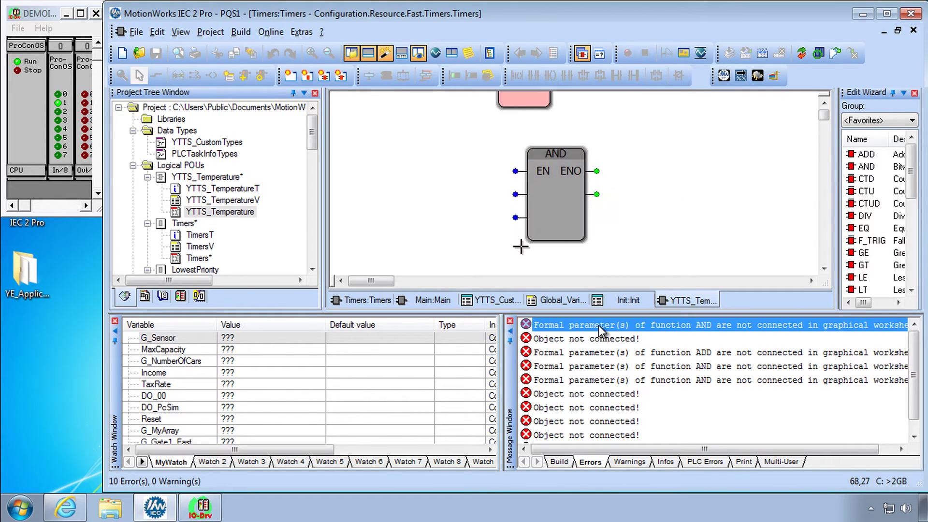
pyautogui.click(668, 221)
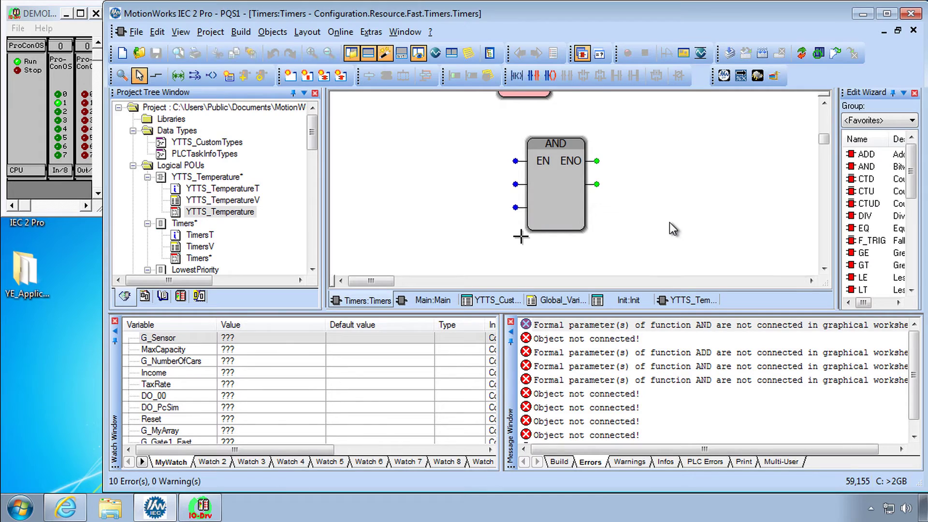
pyautogui.click(565, 202)
pyautogui.press('Delete')
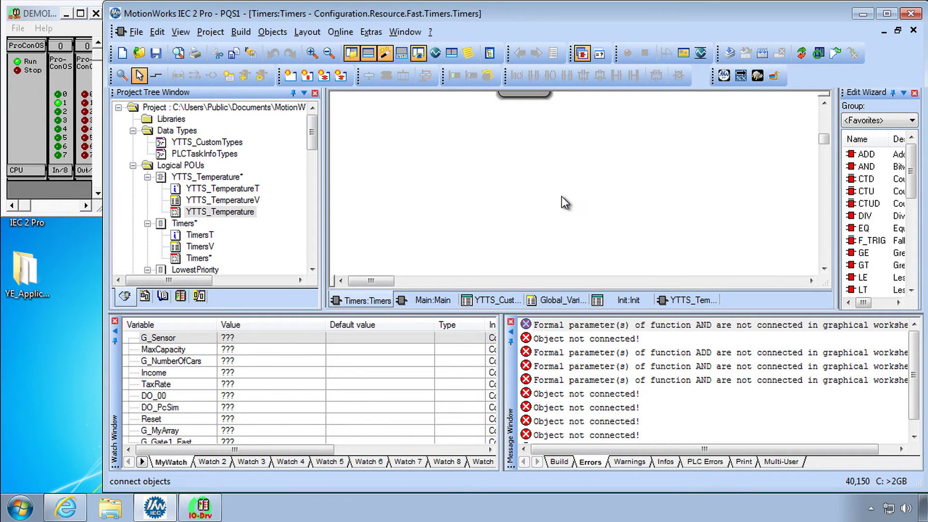
pyautogui.scroll(3, 556, 218)
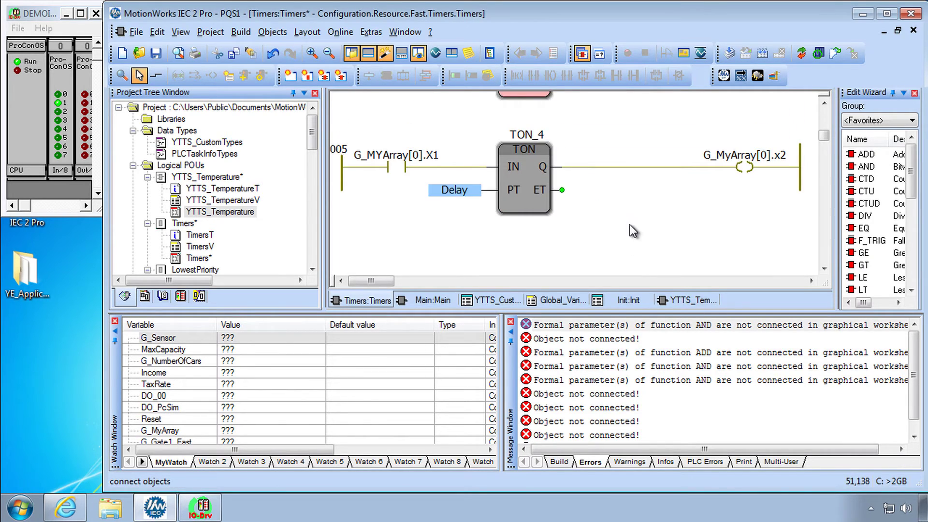
# Delete the stray ADD block in Main and the next unconnected AND block.
pyautogui.click(587, 339)
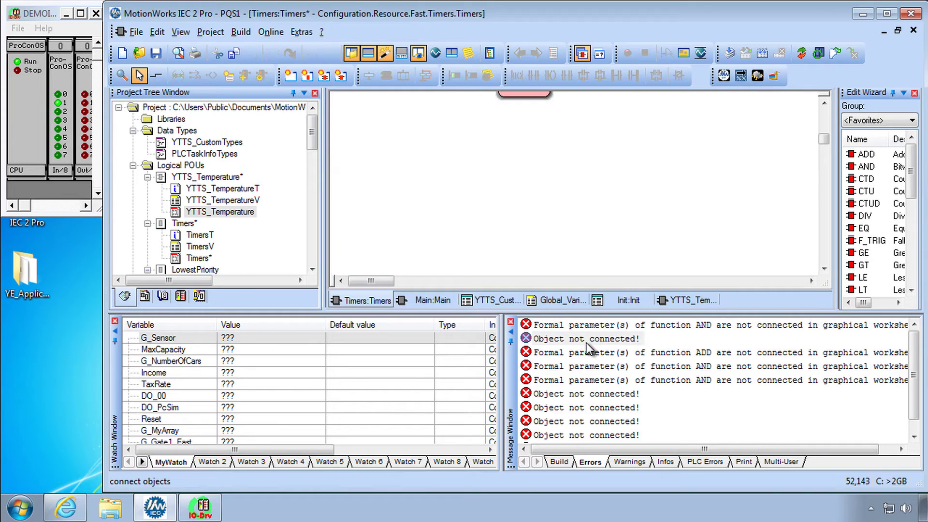
pyautogui.doubleClick(585, 357)
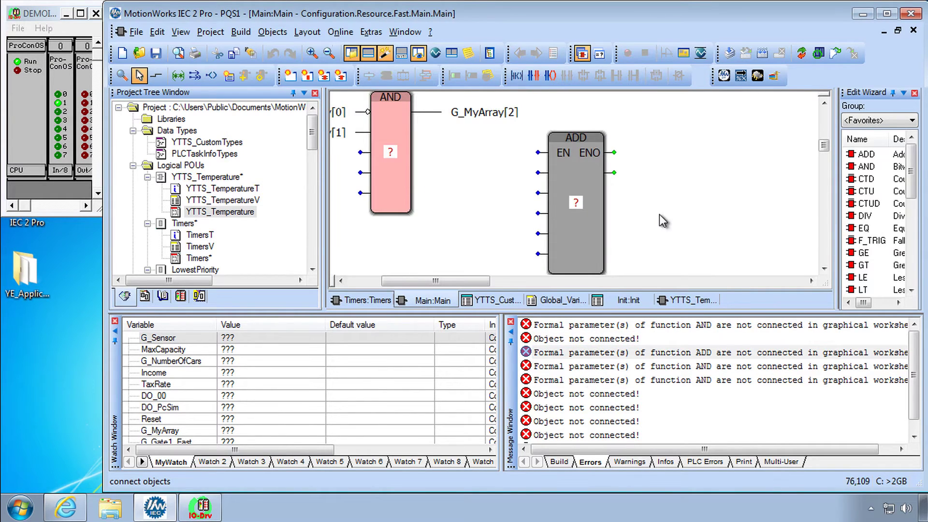
pyautogui.click(581, 238)
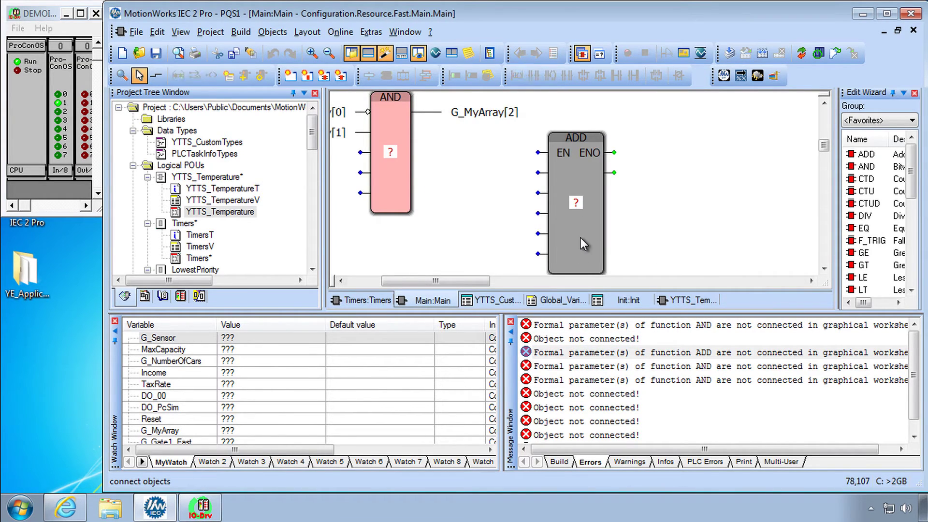
pyautogui.press('Delete')
pyautogui.doubleClick(599, 367)
pyautogui.press('Delete')
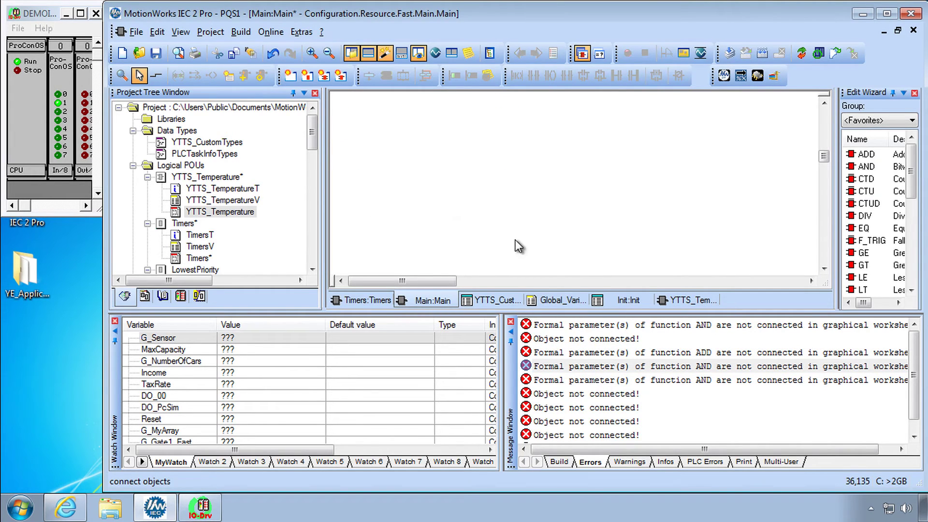
pyautogui.doubleClick(621, 380)
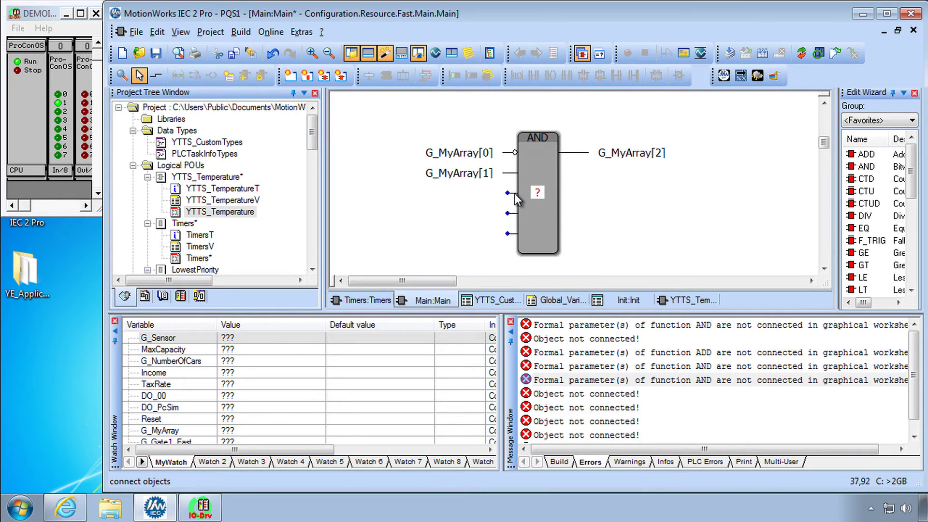
# Remove inputs IN3–IN5 from the G_MyArray AND block, shrink it, and recompile.
pyautogui.doubleClick(544, 219)
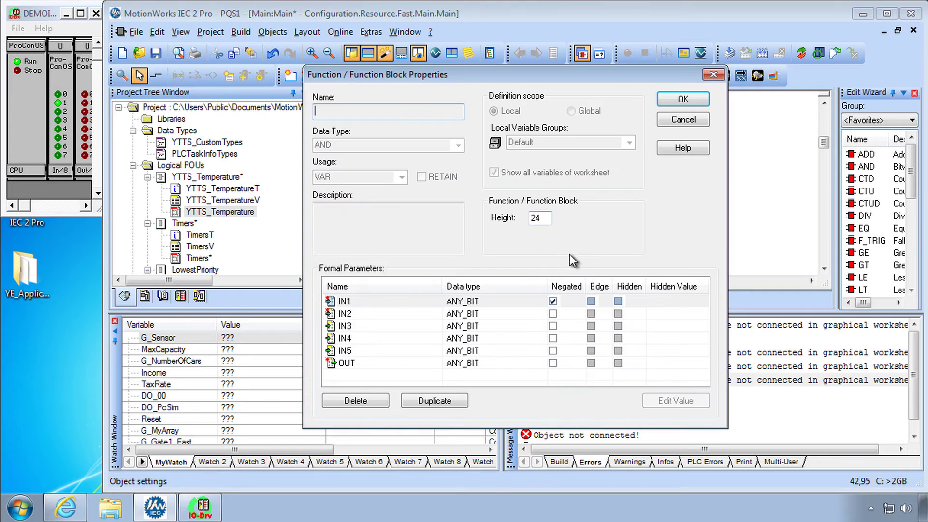
pyautogui.click(354, 340)
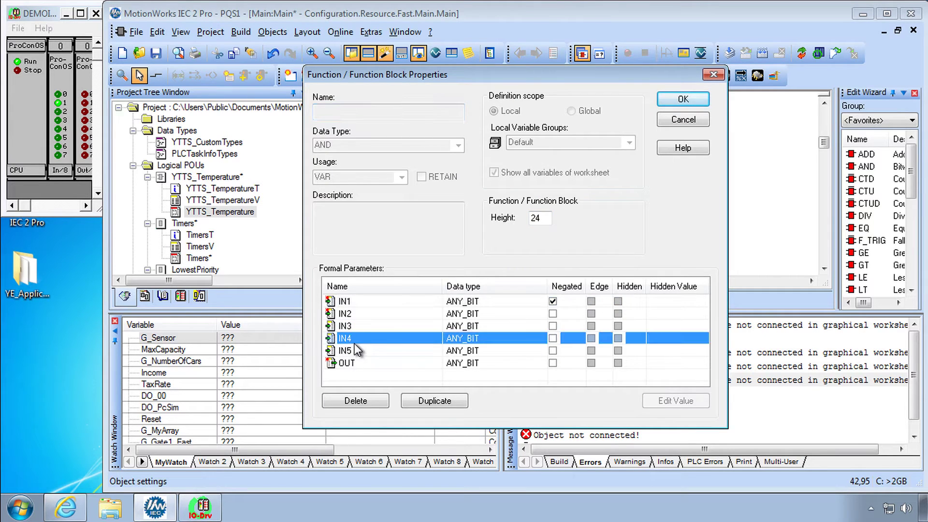
pyautogui.click(356, 327)
pyautogui.click(356, 352)
pyautogui.click(364, 405)
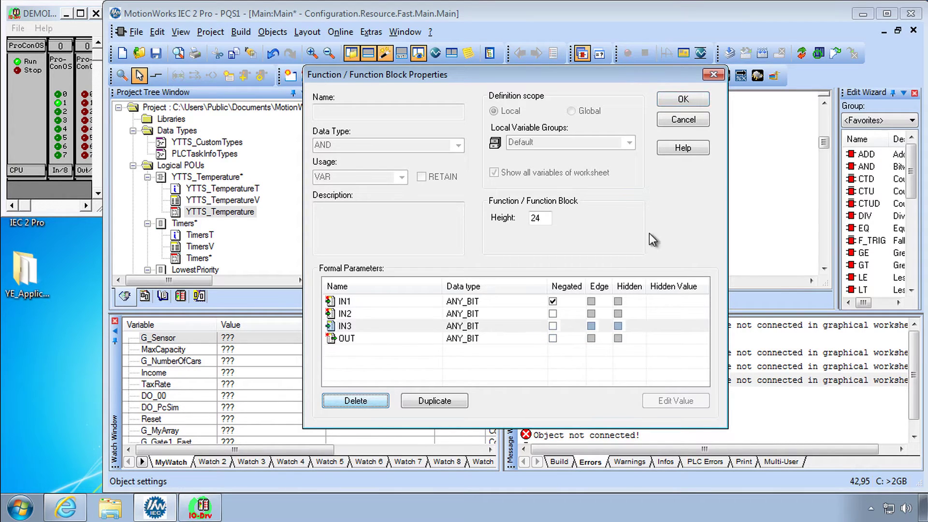
pyautogui.click(366, 403)
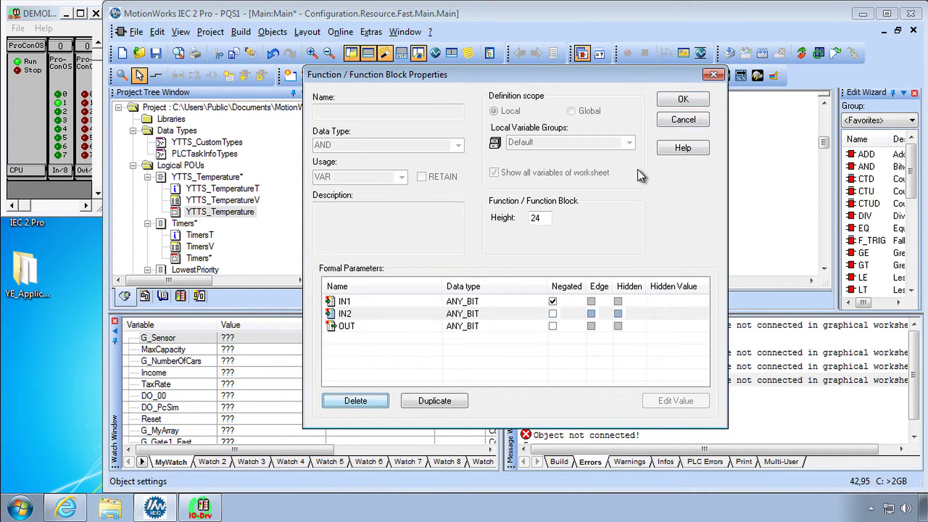
pyautogui.click(681, 99)
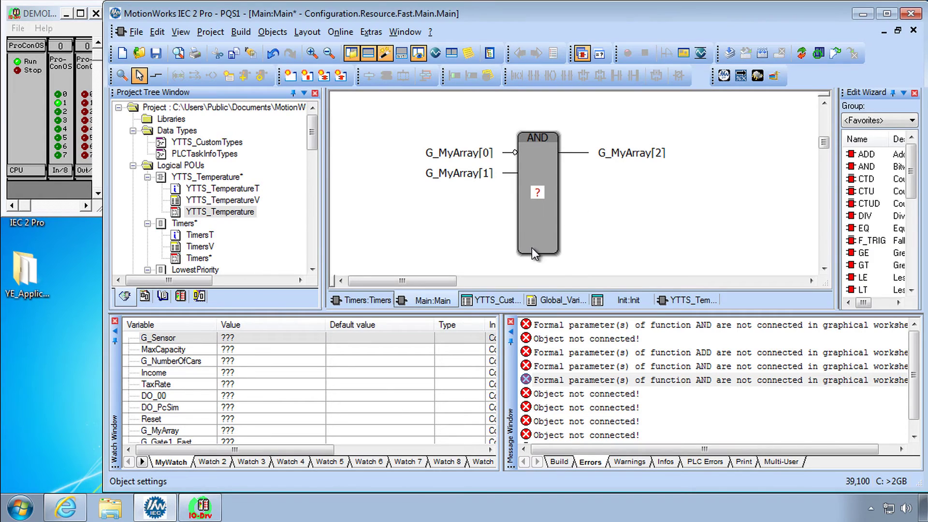
pyautogui.moveTo(534, 254); pyautogui.dragTo(537, 188)
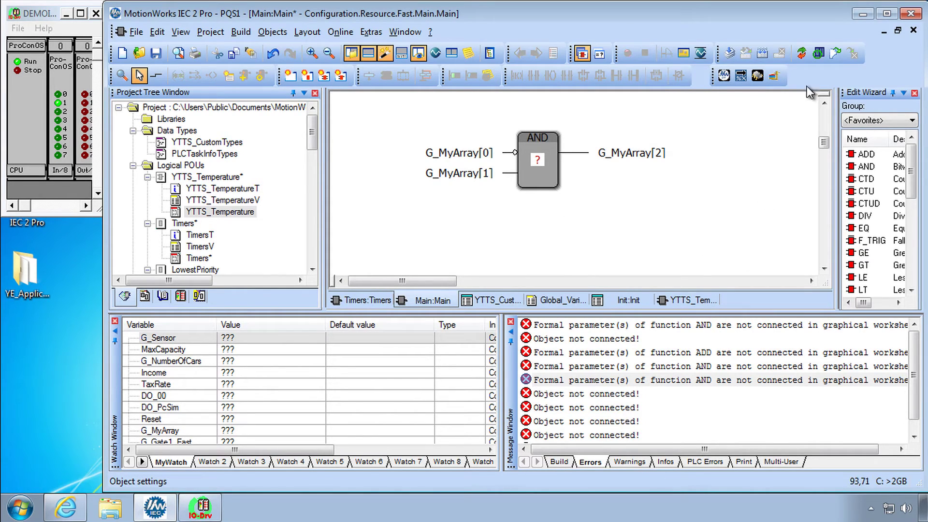
pyautogui.click(767, 62)
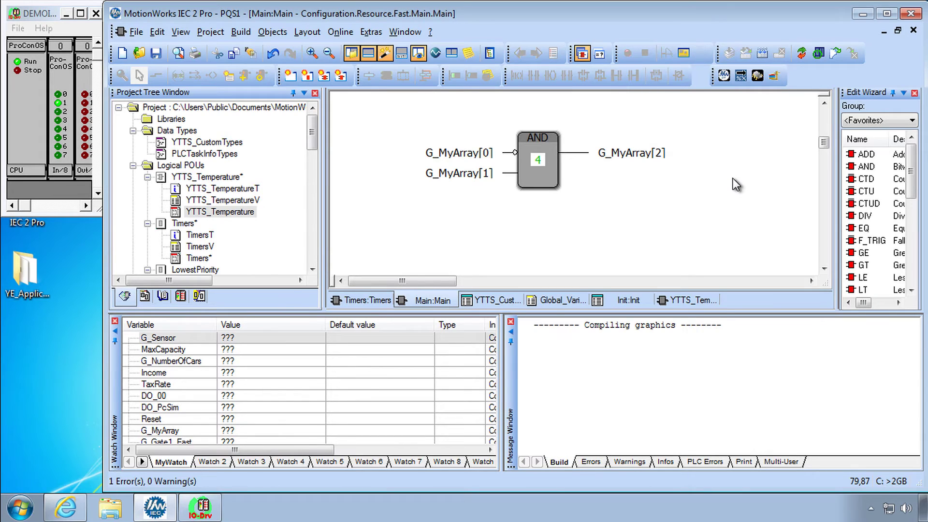
# Fix Init line 5 to 'G_Gate1_East.NumberOfCars:=INT#10' and rebuild.
pyautogui.click(591, 461)
pyautogui.doubleClick(598, 326)
pyautogui.click(513, 145)
pyautogui.write('=INT#10;')
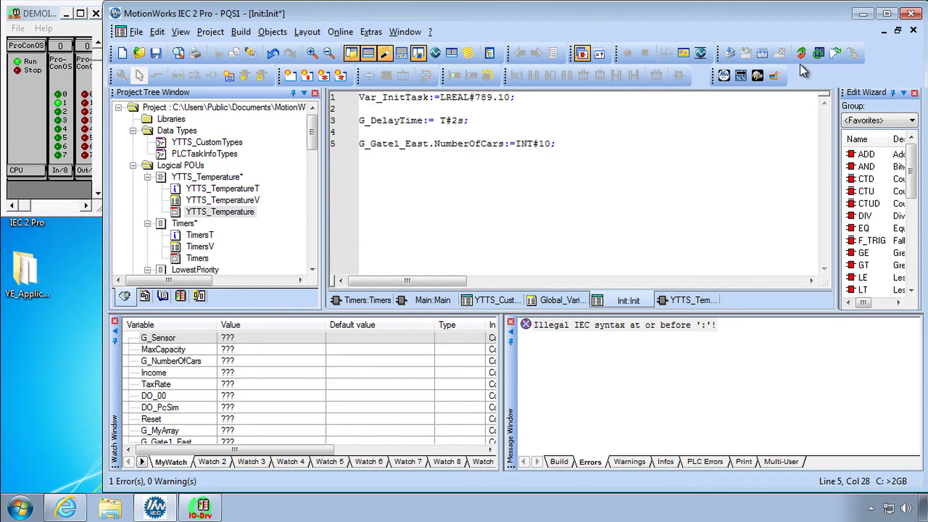
pyautogui.click(774, 61)
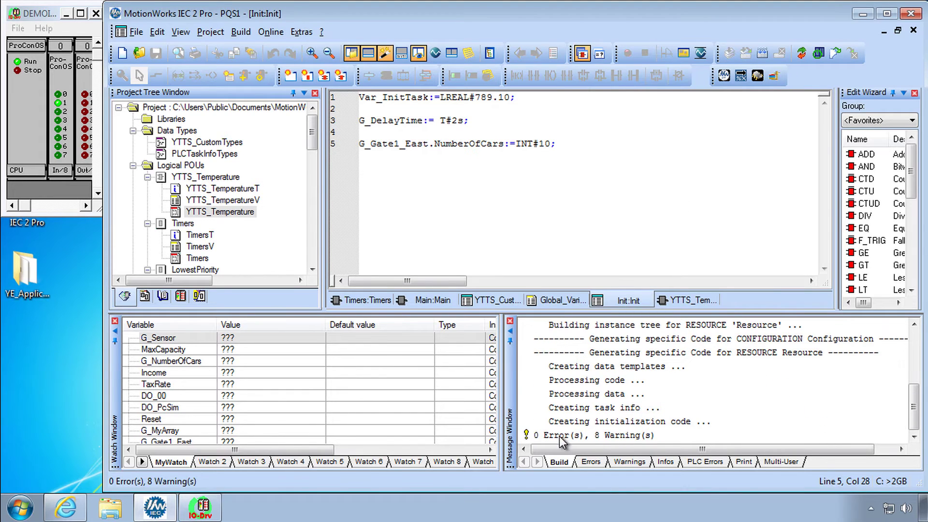
# Close the three open worksheet tabs and reopen the YTTS_Temperature diagram.
pyautogui.click(916, 32)
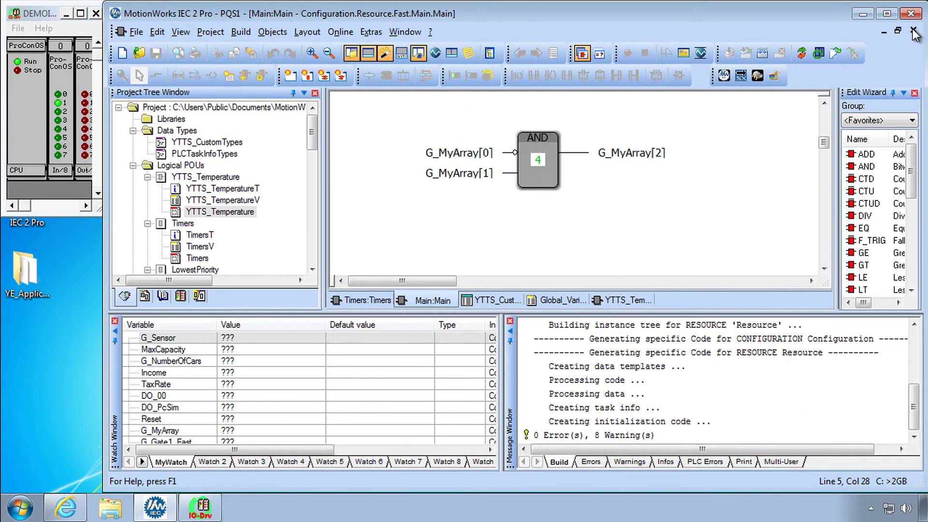
pyautogui.click(915, 32)
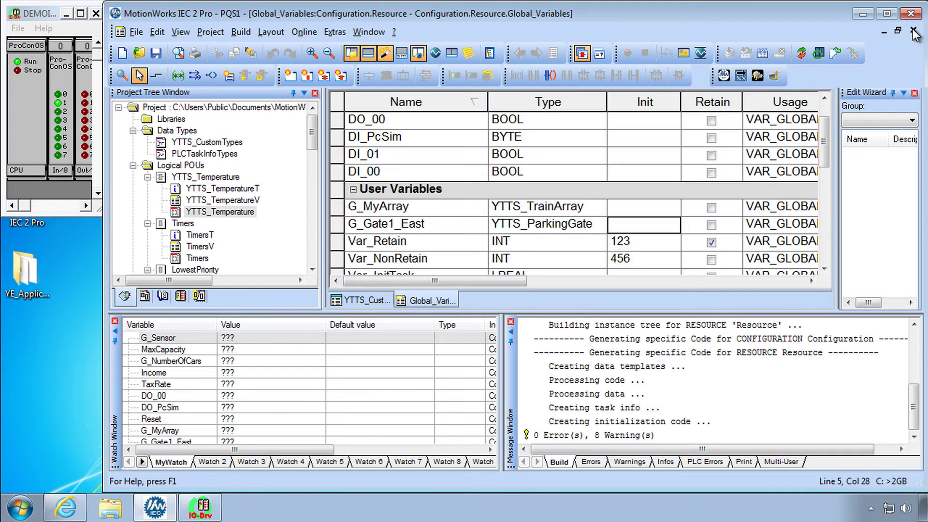
pyautogui.click(916, 32)
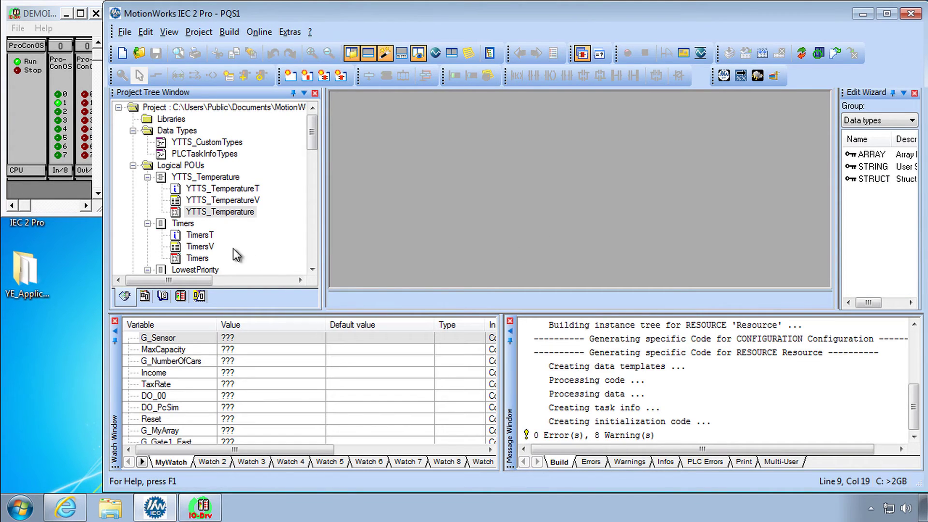
pyautogui.doubleClick(218, 212)
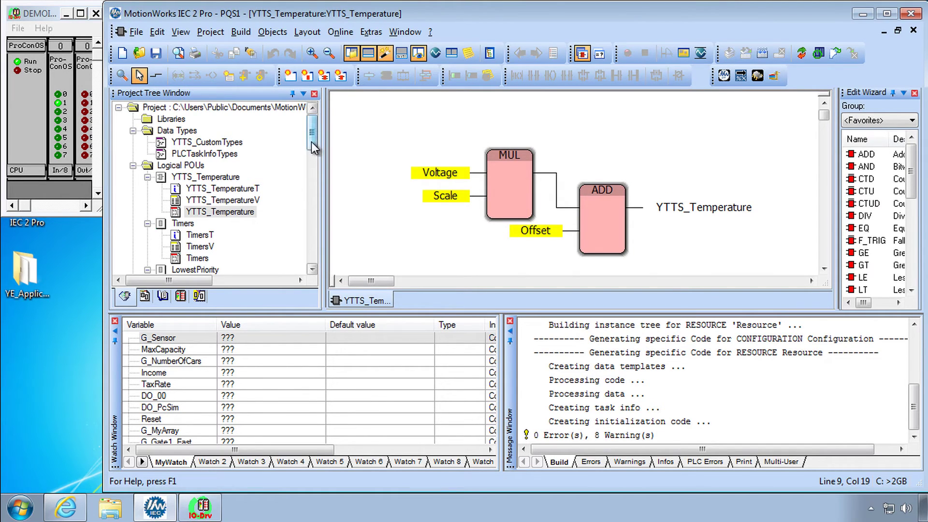
pyautogui.moveTo(311, 142); pyautogui.dragTo(312, 217)
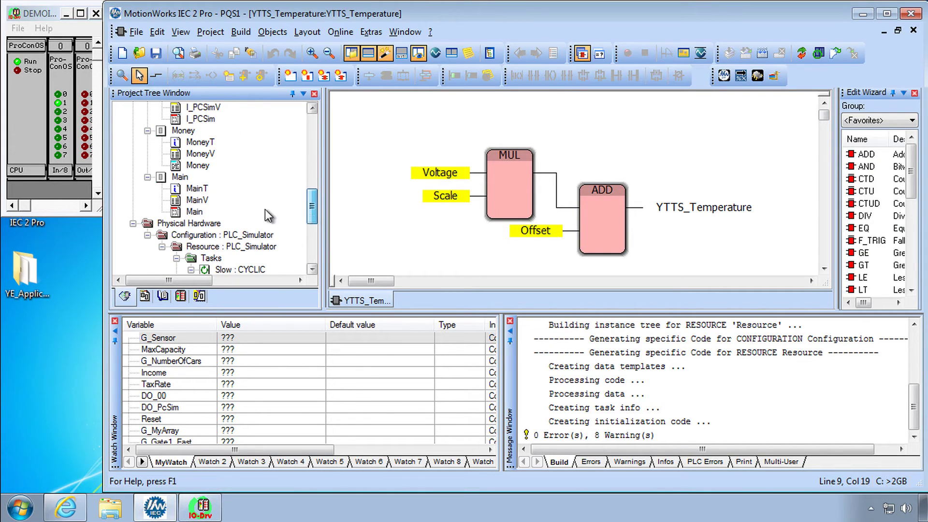
# Open Main from the Project Tree and decline the scaling repair prompt.
pyautogui.doubleClick(189, 213)
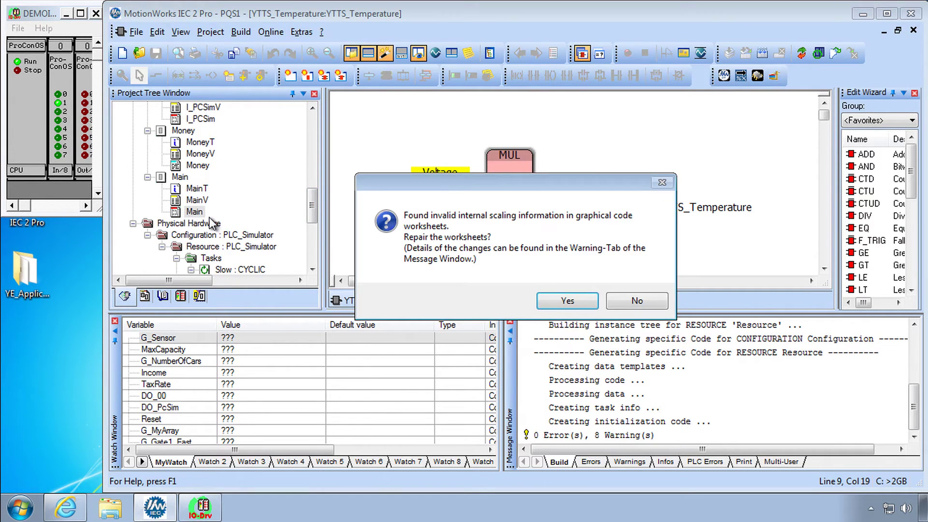
pyautogui.click(637, 301)
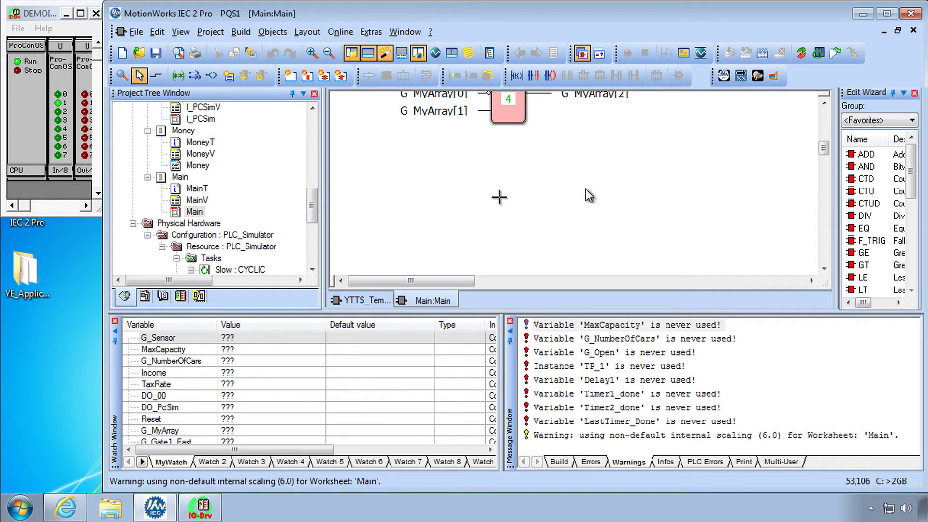
pyautogui.scroll(2, 581, 189)
pyautogui.scroll(2, 580, 188)
pyautogui.scroll(3, 584, 187)
pyautogui.scroll(-3, 587, 185)
pyautogui.scroll(-3, 577, 180)
pyautogui.moveTo(313, 205); pyautogui.dragTo(317, 123)
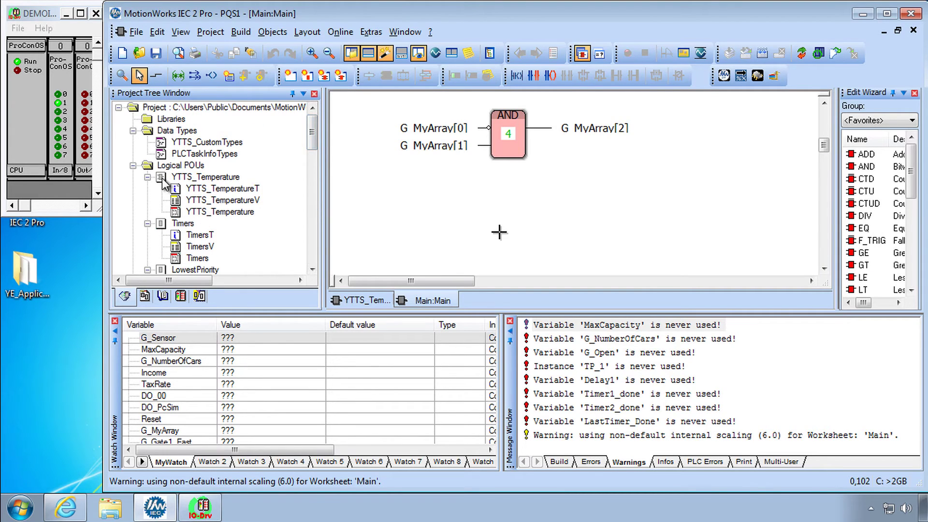
# Drag a YTTS_Temperature block into Main, dismissing the execution number warning.
pyautogui.moveTo(203, 177); pyautogui.dragTo(307, 184)
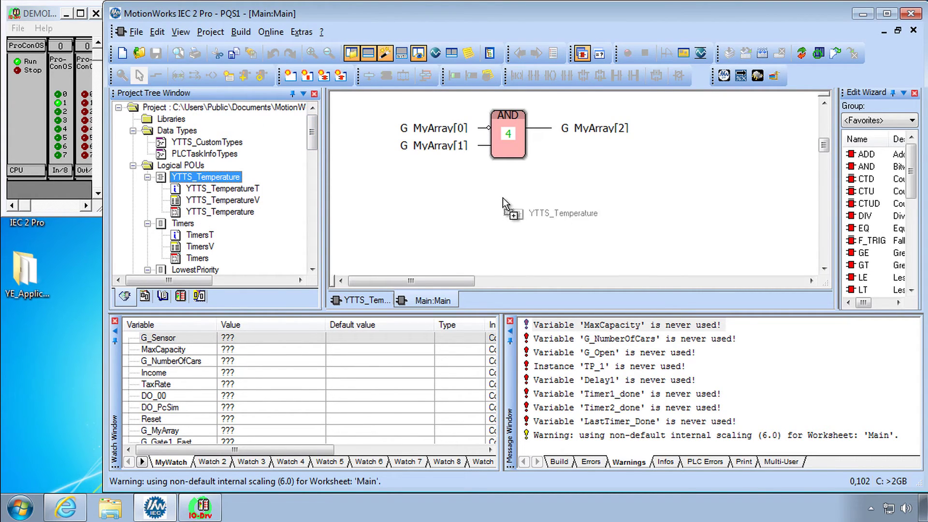
pyautogui.moveTo(306, 183); pyautogui.dragTo(495, 203)
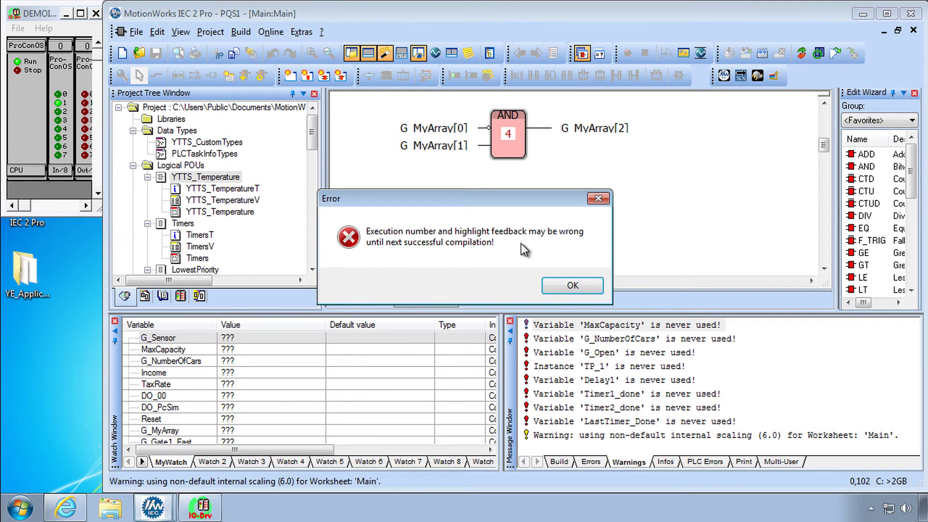
pyautogui.click(573, 285)
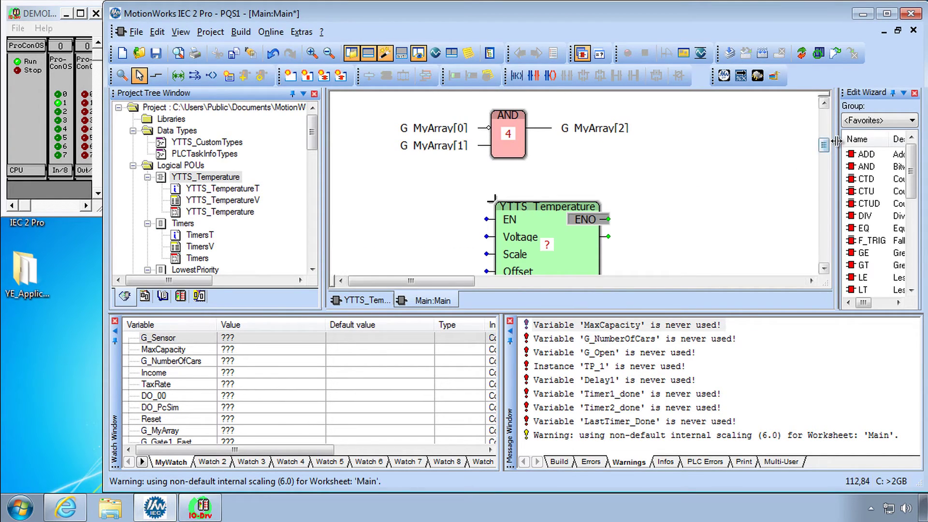
# Filter the catalogue to PQS1, drag in another YTTS_Temperature, and start inserting a third.
pyautogui.moveTo(834, 147); pyautogui.dragTo(784, 149)
pyautogui.click(889, 124)
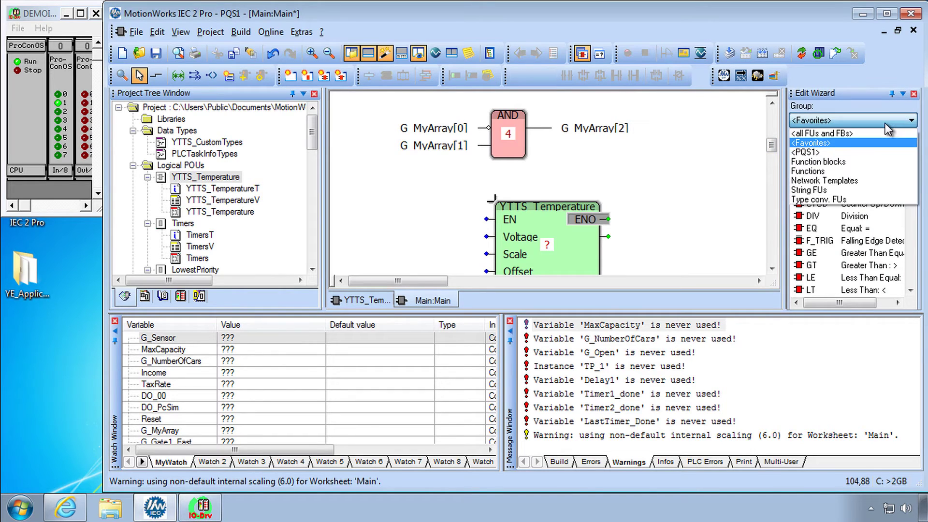
pyautogui.click(820, 154)
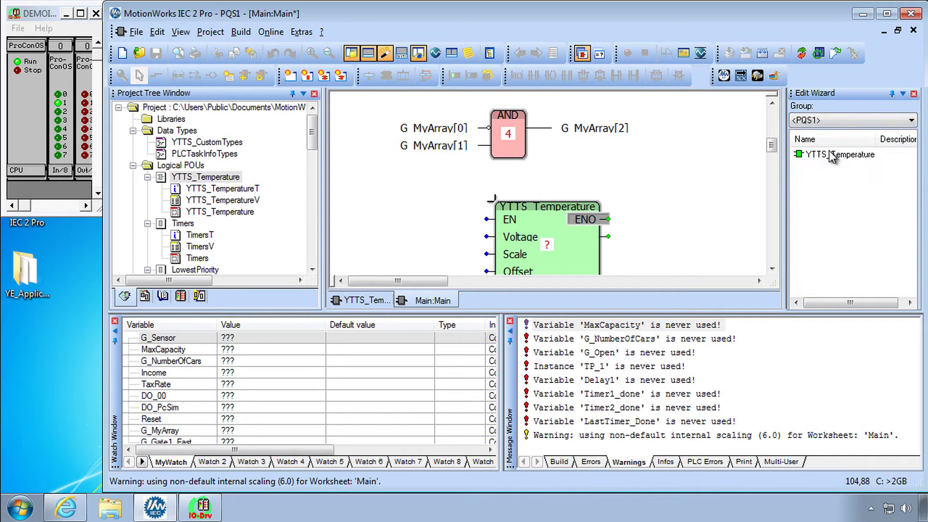
pyautogui.moveTo(834, 155); pyautogui.dragTo(693, 190)
pyautogui.scroll(-3, 666, 161)
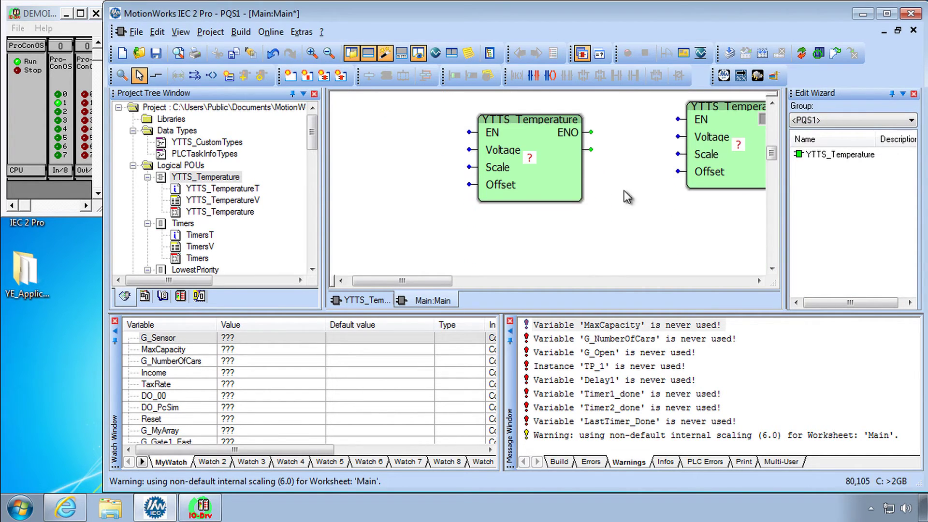
pyautogui.click(542, 237)
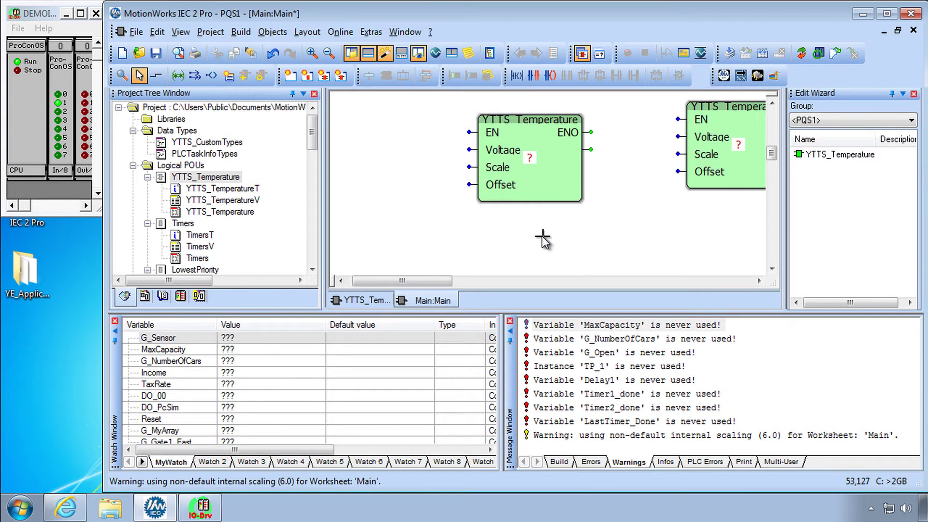
pyautogui.click(543, 237)
pyautogui.write('YTTS_Temperature')
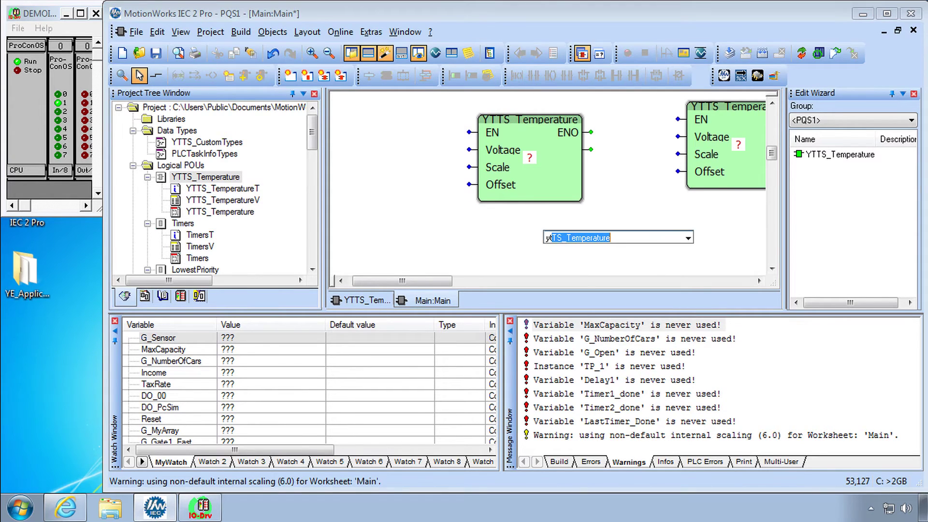
# Insert the third YTTS_Temperature block, then delete an extra one with its connections.
pyautogui.press('Return')
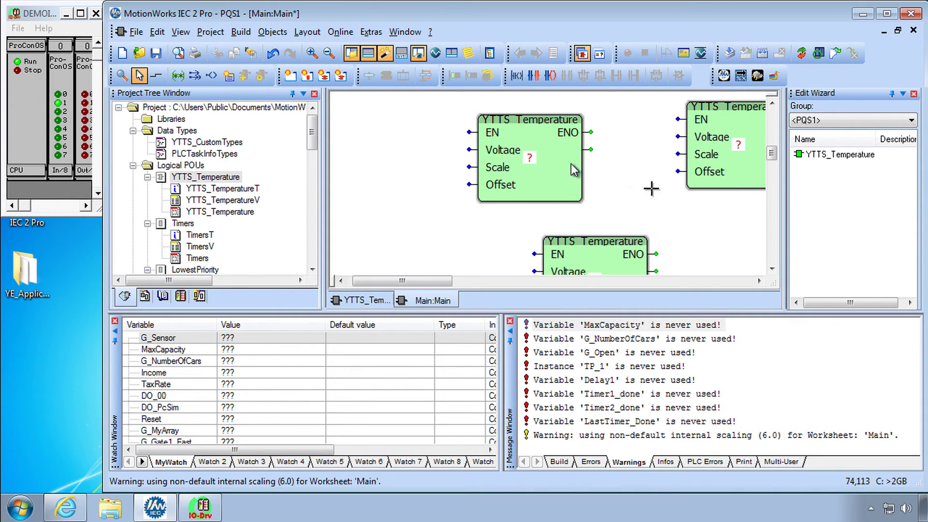
pyautogui.click(580, 271)
pyautogui.click(733, 171)
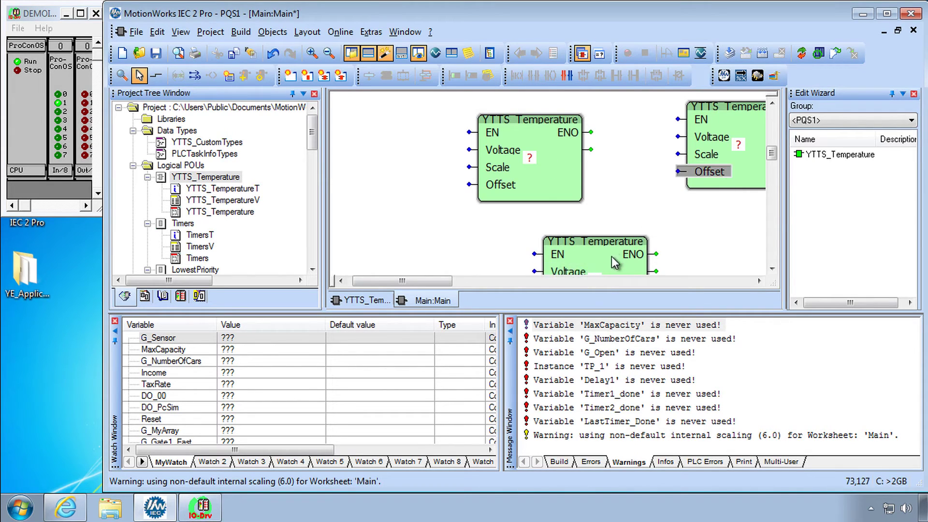
pyautogui.scroll(-3, 734, 168)
pyautogui.press('Delete')
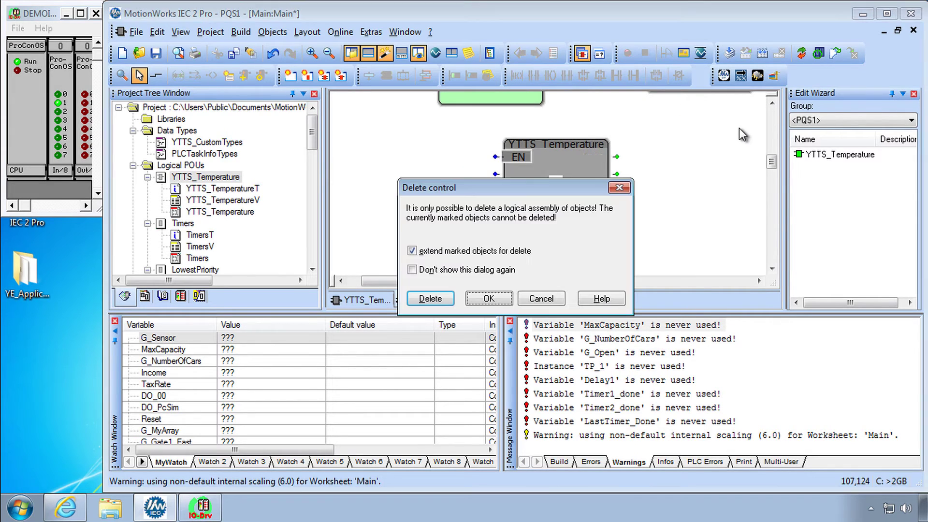
pyautogui.click(431, 299)
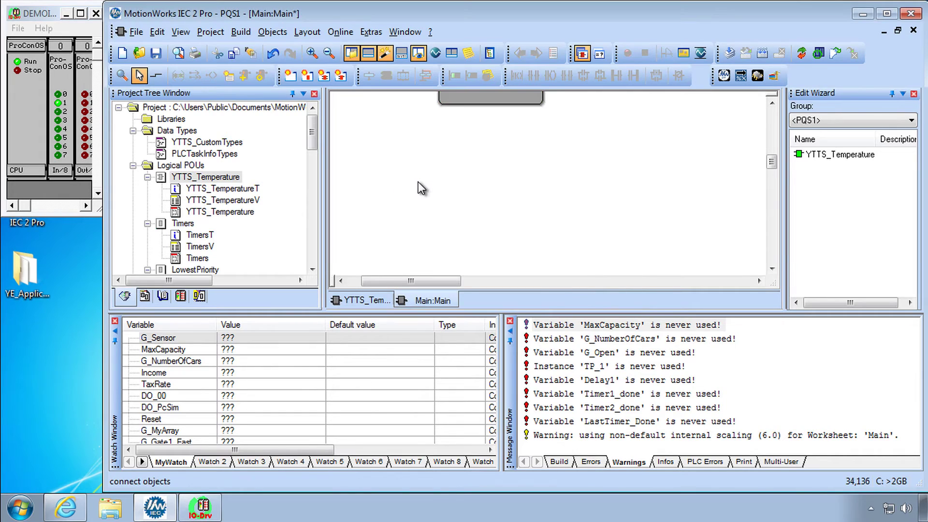
pyautogui.scroll(3, 424, 185)
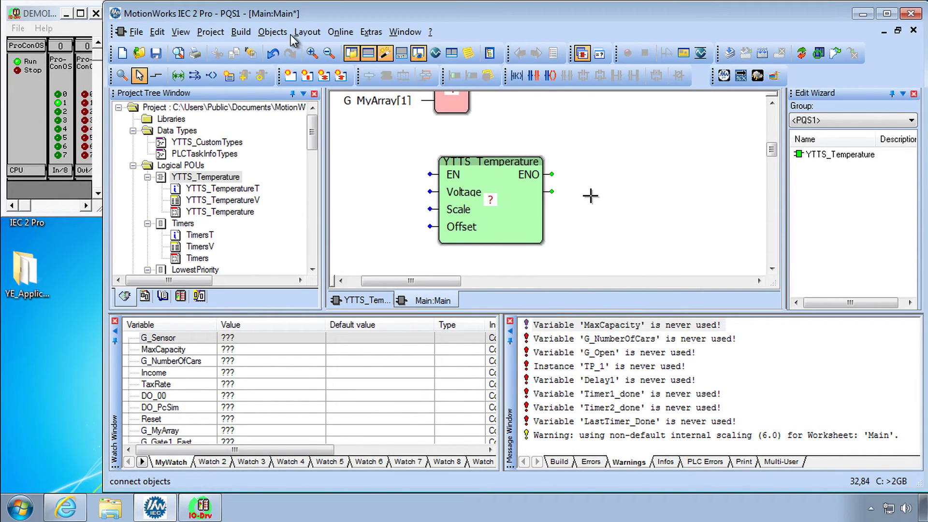
# Turn off Insert Block with EN/ENO in the Objects menu.
pyautogui.click(274, 32)
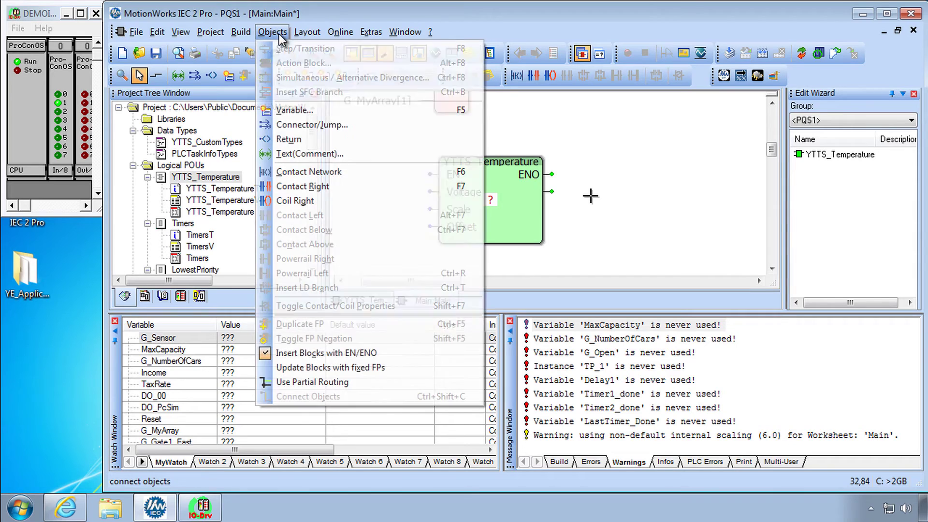
pyautogui.click(327, 353)
pyautogui.rightClick(510, 217)
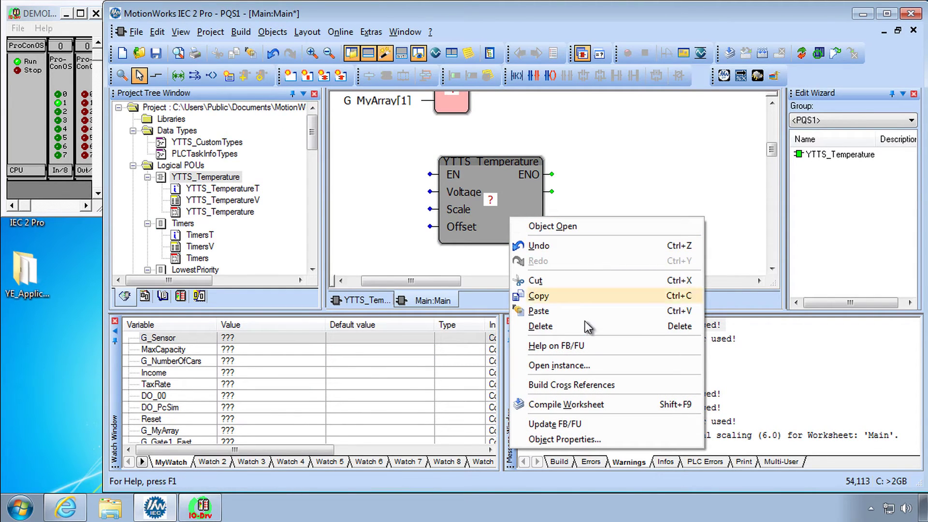
# Update the block to drop EN/ENO pins and connect Volt and scale inputs.
pyautogui.click(596, 425)
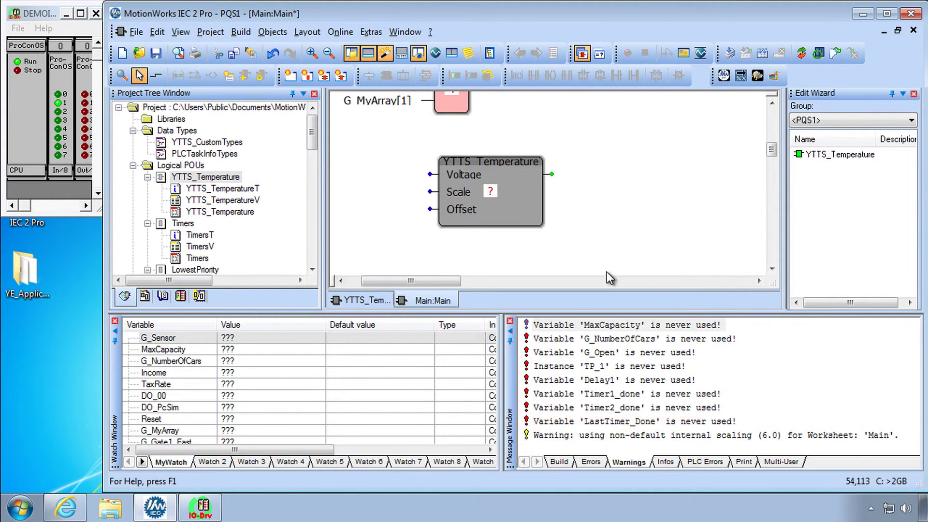
pyautogui.doubleClick(434, 177)
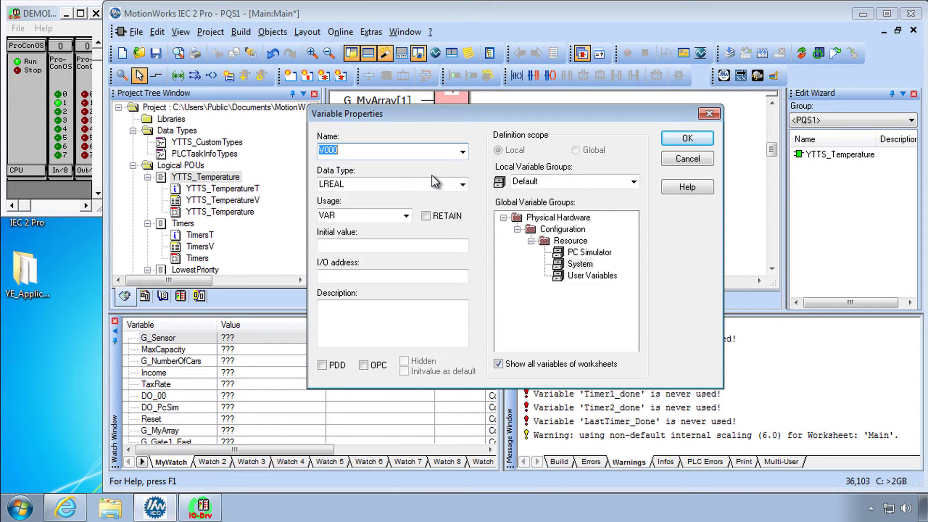
pyautogui.write('Volt')
pyautogui.press('Return')
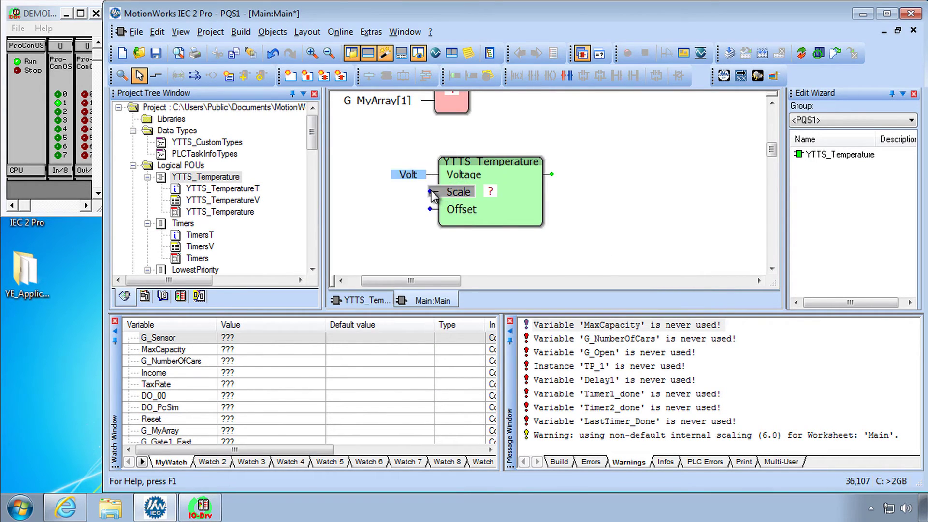
pyautogui.doubleClick(432, 190)
pyautogui.write('Sc')
pyautogui.press('Return')
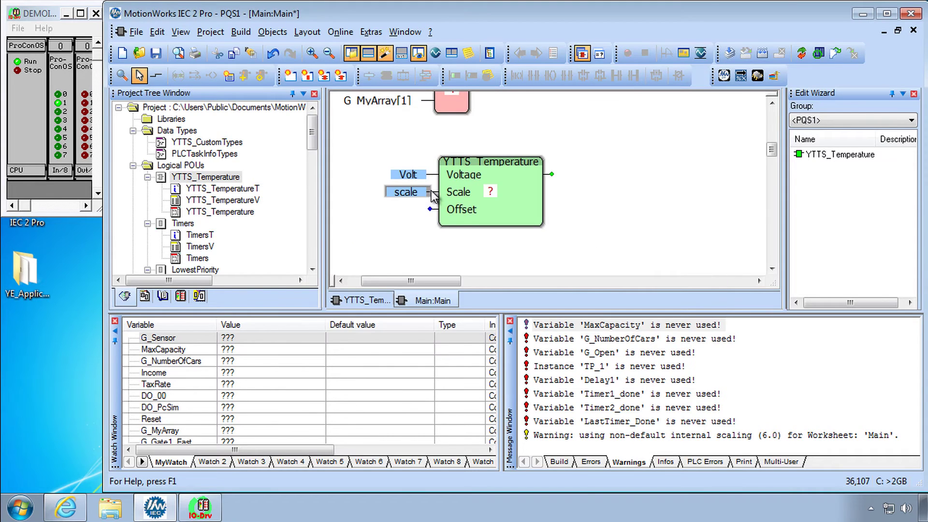
# Connect off to the Offset input and deg to the block's output.
pyautogui.click(432, 211)
pyautogui.doubleClick(432, 209)
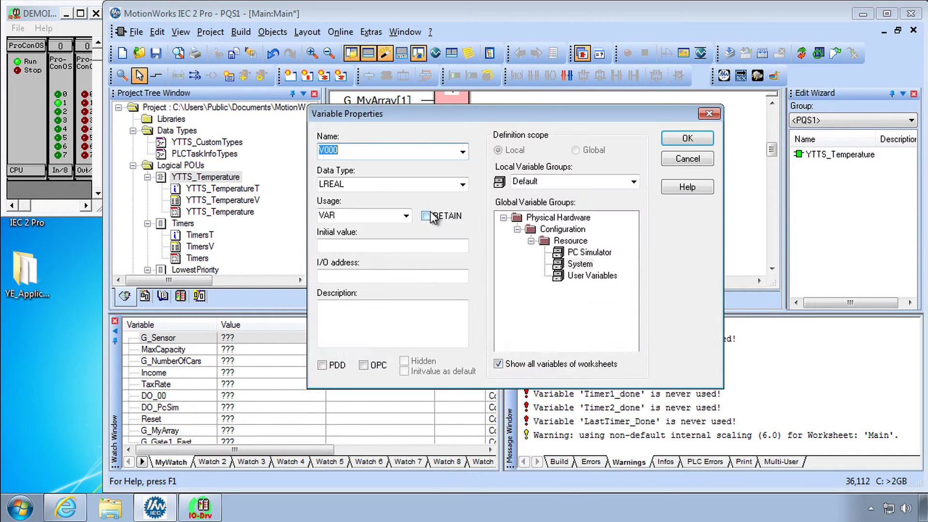
pyautogui.write('off')
pyautogui.press('Return')
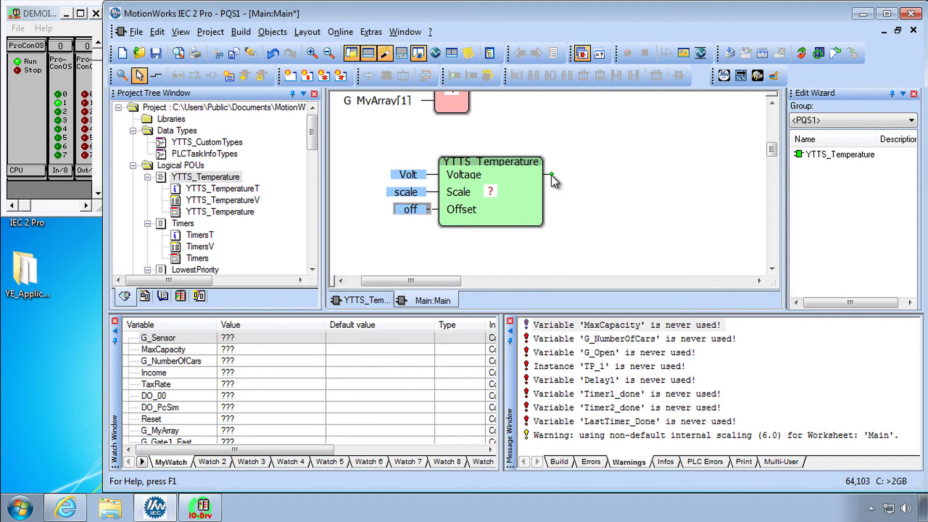
pyautogui.doubleClick(553, 175)
pyautogui.write('deg')
pyautogui.press('Return')
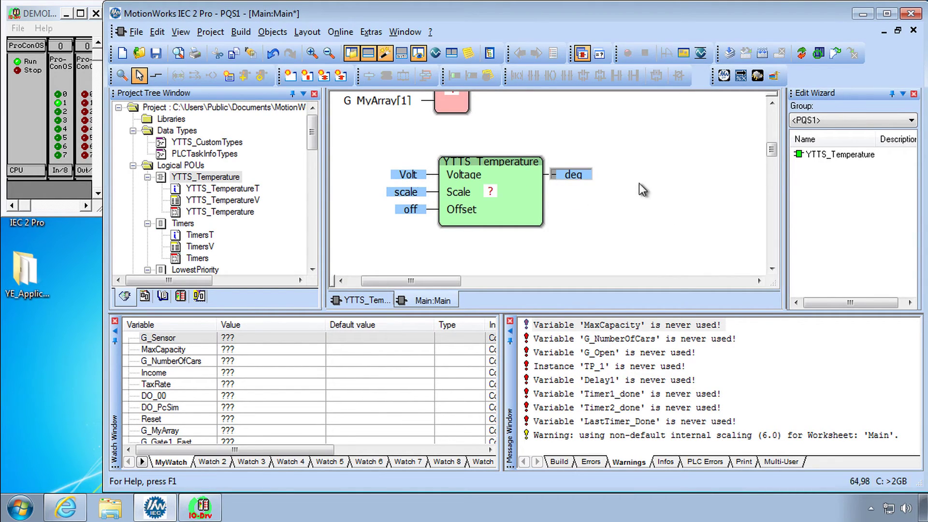
# Compile, download only the changes to the controller, and enlarge the Main diagram.
pyautogui.click(769, 60)
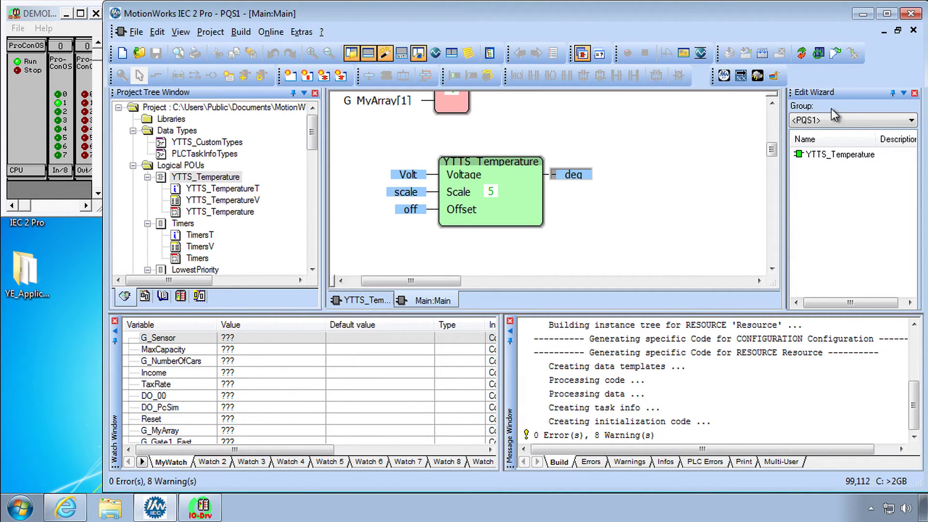
pyautogui.click(820, 53)
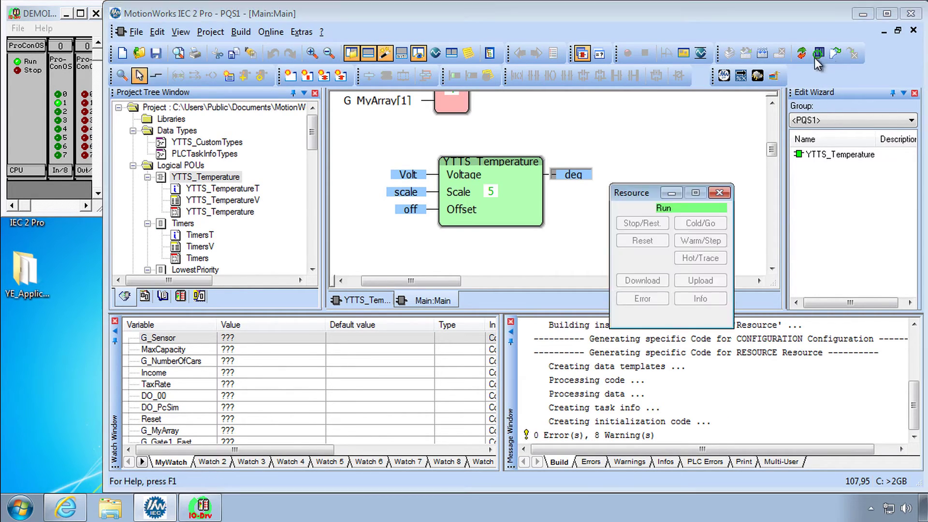
pyautogui.click(643, 299)
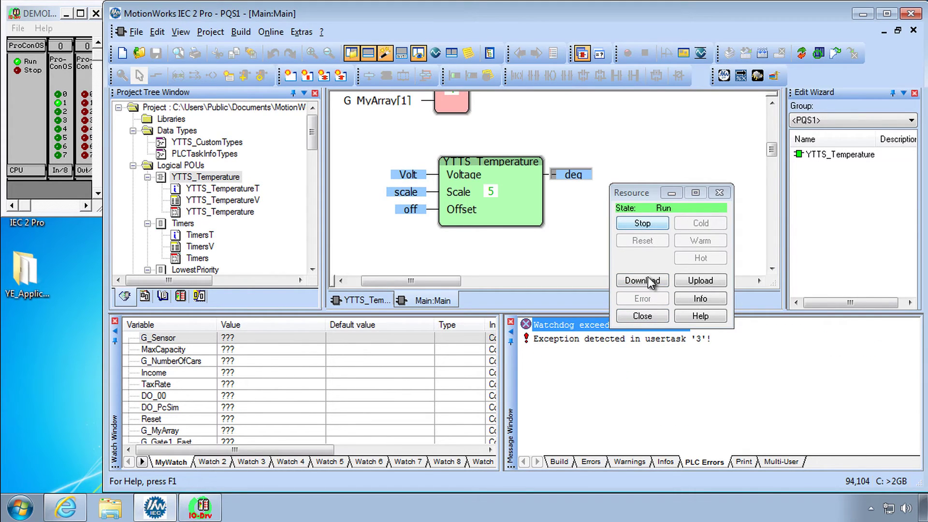
pyautogui.click(643, 281)
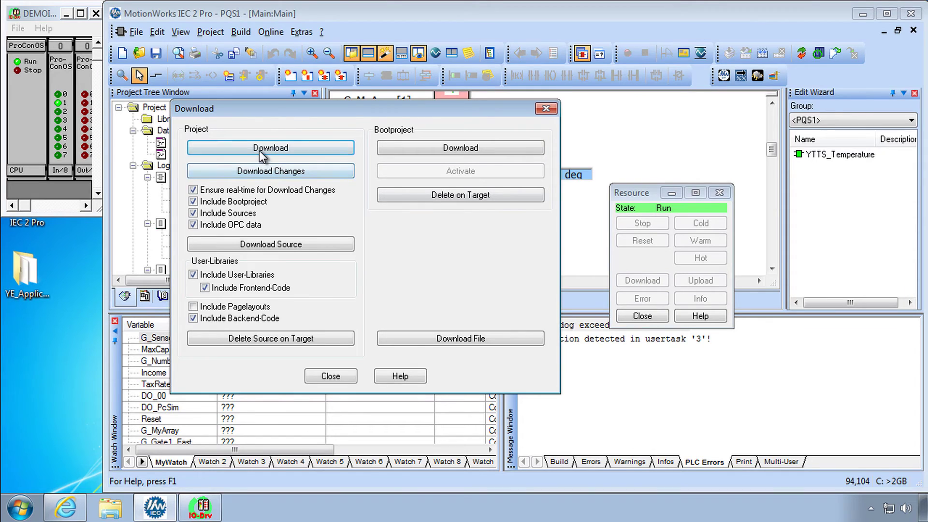
pyautogui.click(271, 171)
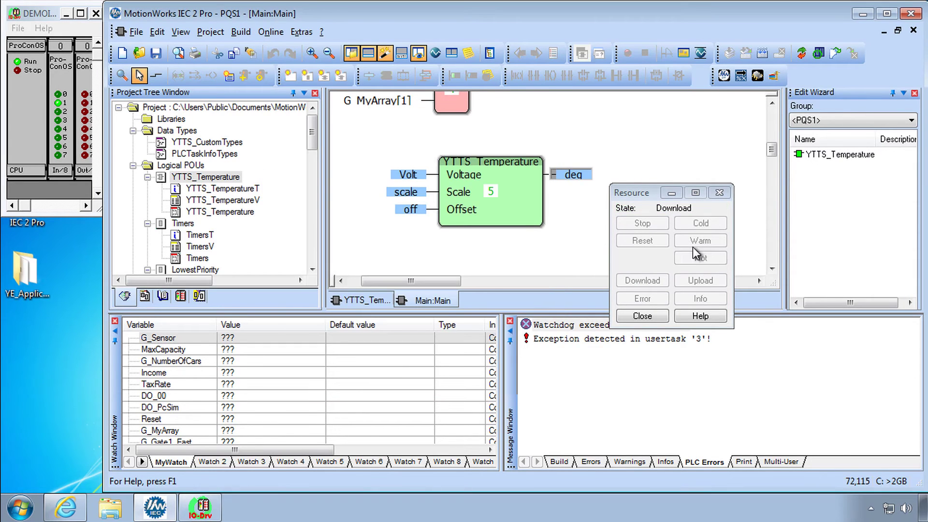
pyautogui.click(720, 193)
pyautogui.click(311, 53)
pyautogui.click(312, 53)
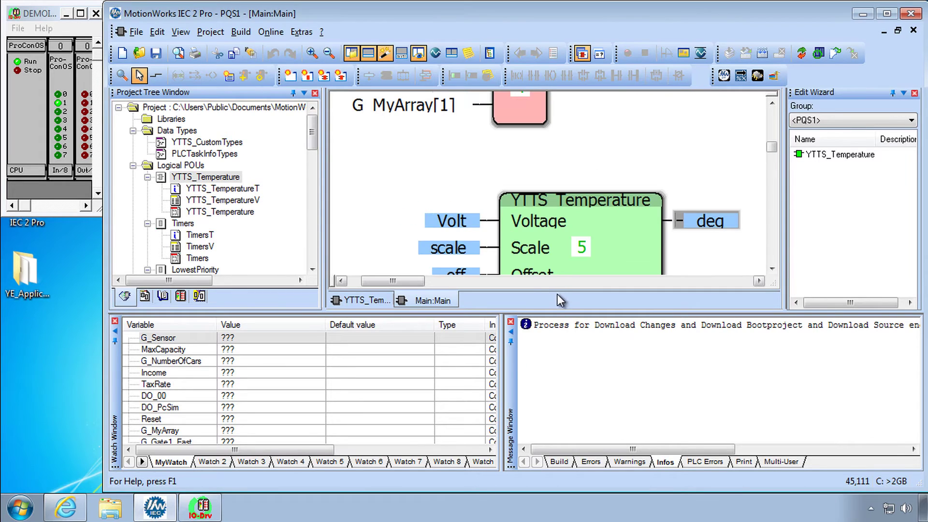
pyautogui.moveTo(560, 312); pyautogui.dragTo(561, 381)
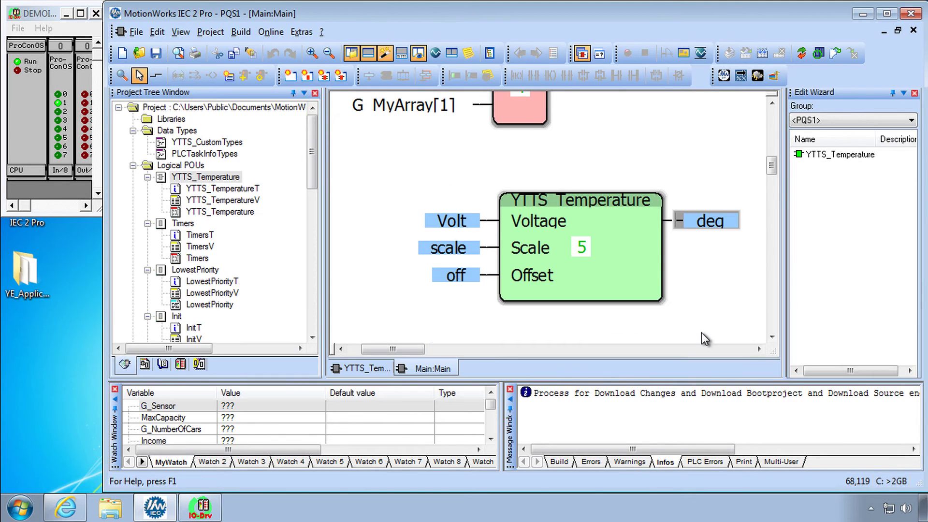
# Switch Main into online debugging and wait for live 0.000 values.
pyautogui.click(801, 53)
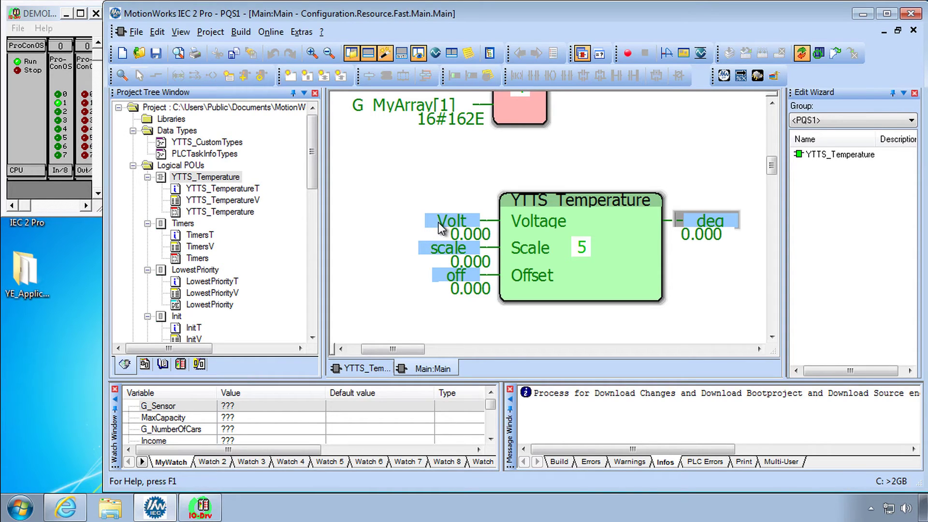
pyautogui.moveTo(452, 221)
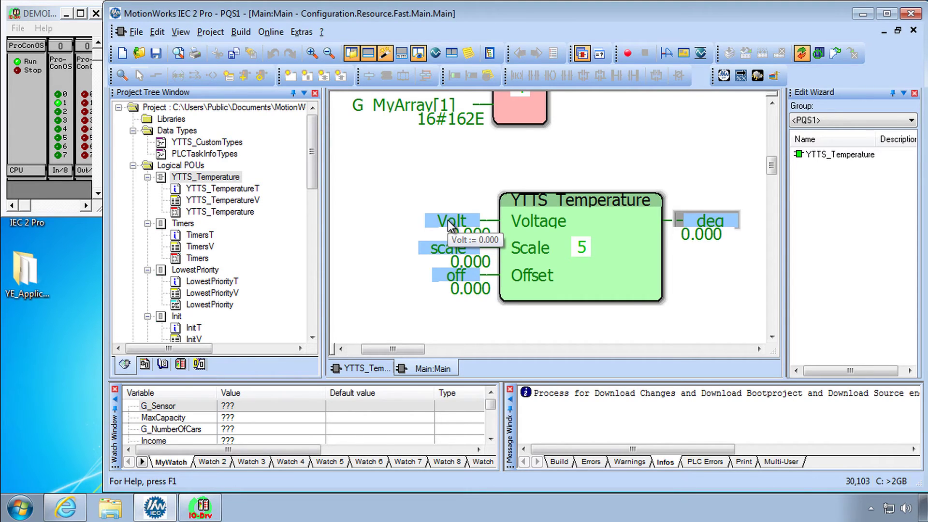
# Overwrite Volt with 3.5, scale with 2.0 and off with 1.5 online.
pyautogui.doubleClick(448, 220)
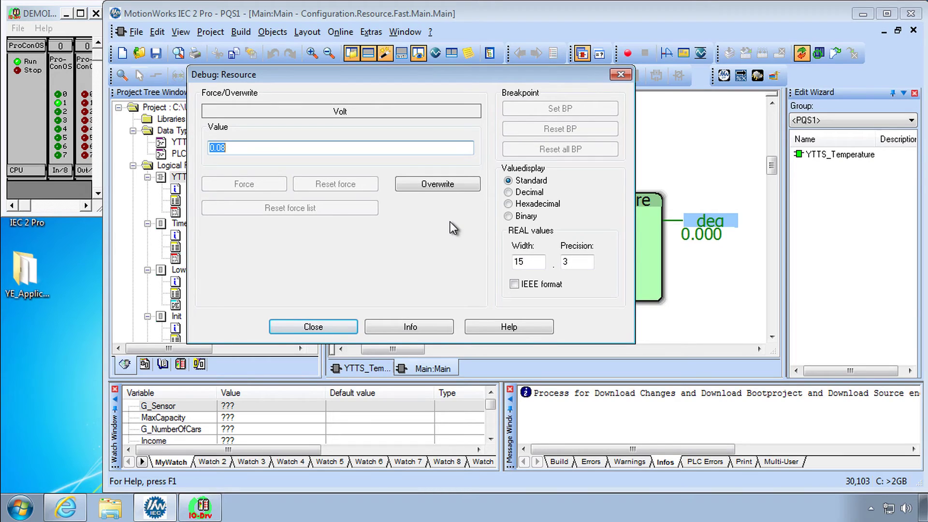
pyautogui.write('3.5')
pyautogui.click(451, 183)
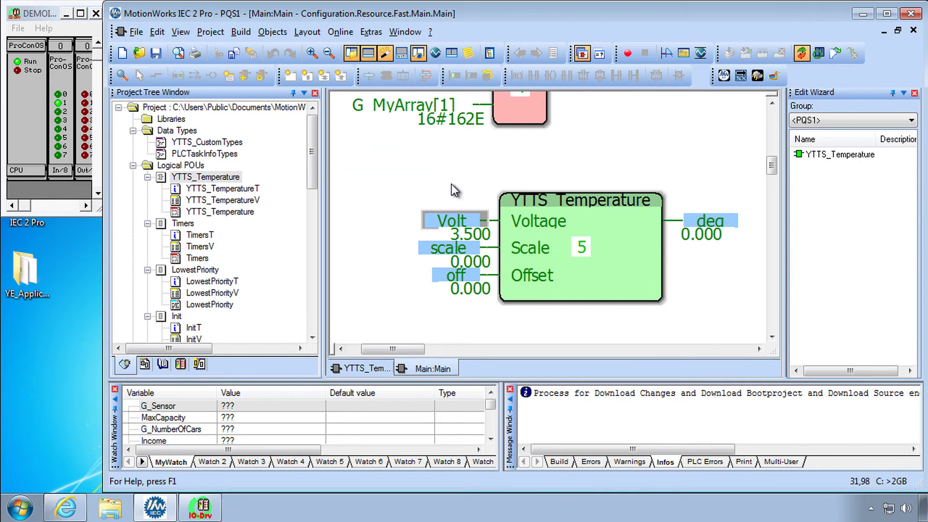
pyautogui.doubleClick(447, 249)
pyautogui.write('2')
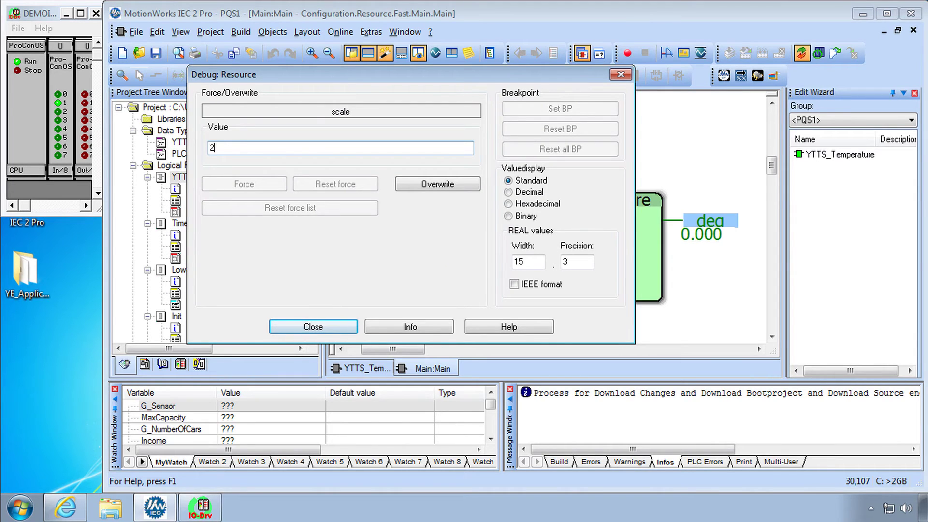
pyautogui.click(459, 190)
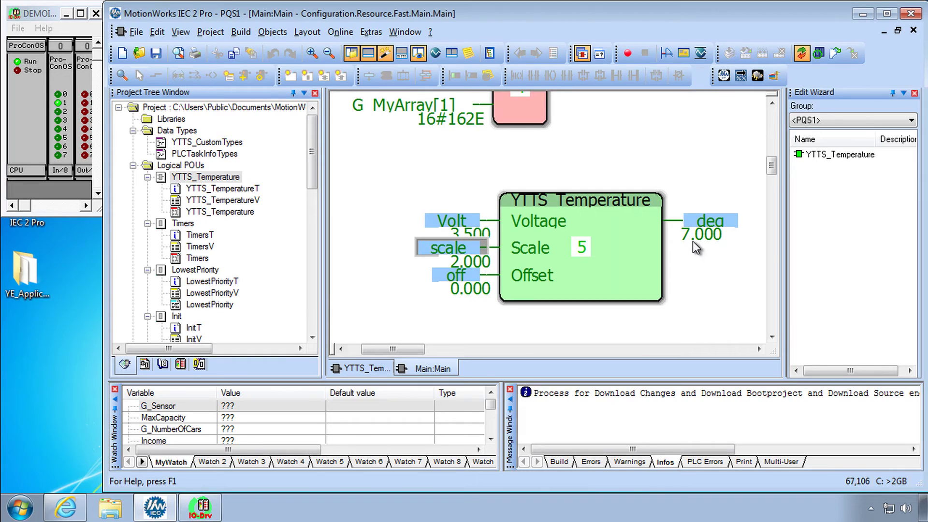
pyautogui.doubleClick(467, 272)
pyautogui.write('1.5')
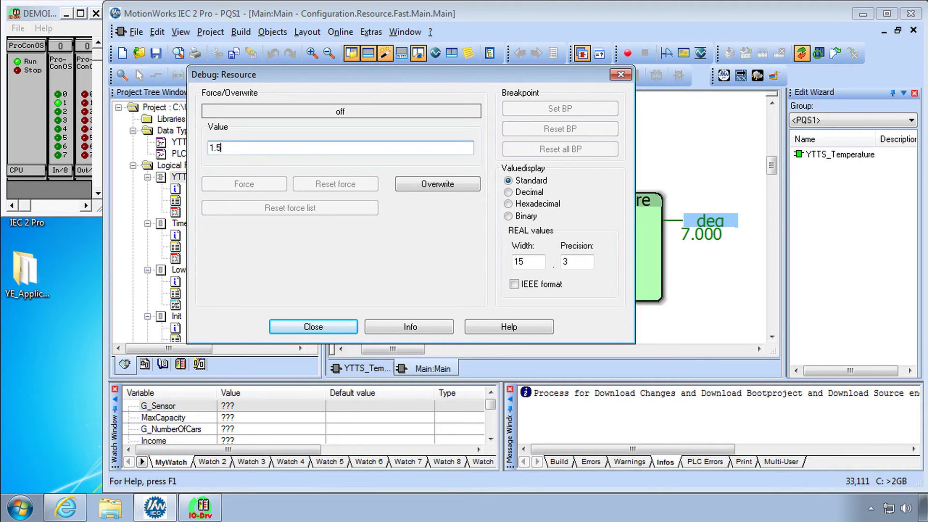
pyautogui.press('Return')
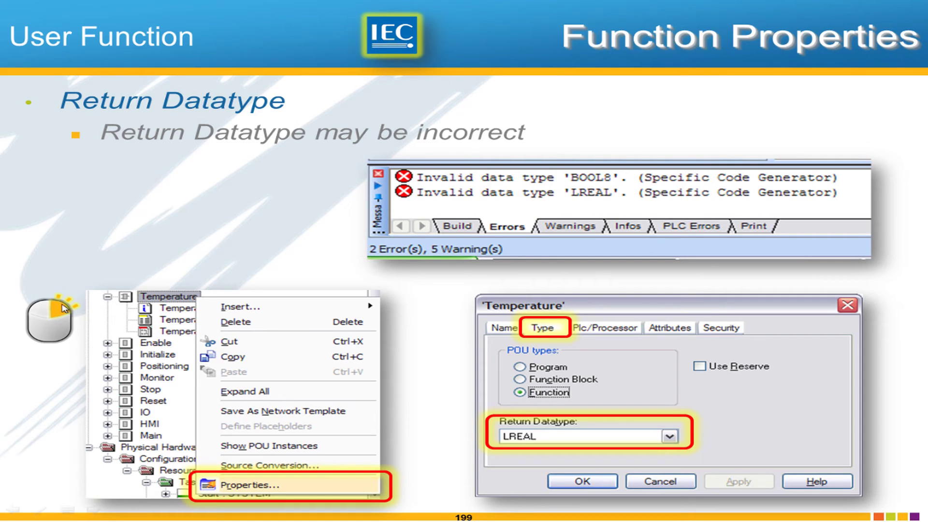
# Open YTTS_Temperature's properties and enter 'Calculates temperature from analog input' as its description.
pyautogui.hotkey('alt', 'Tab')
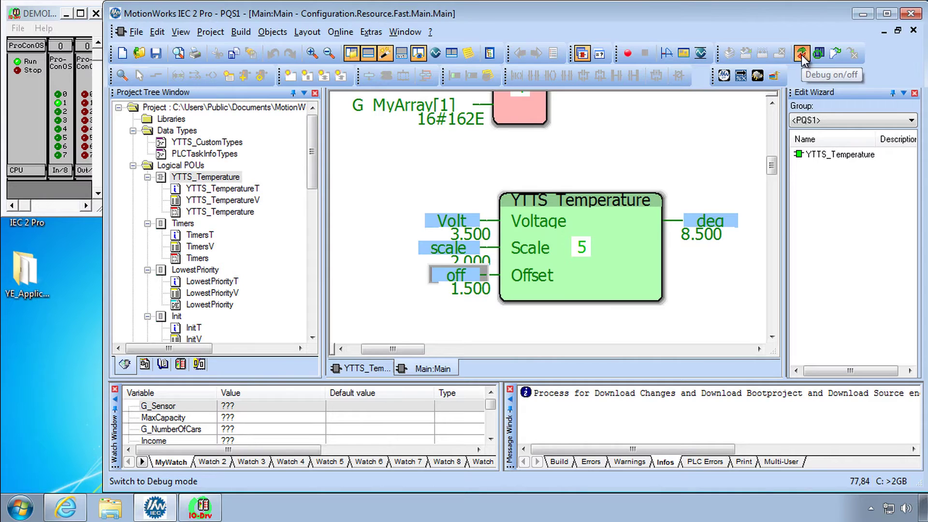
pyautogui.rightClick(205, 177)
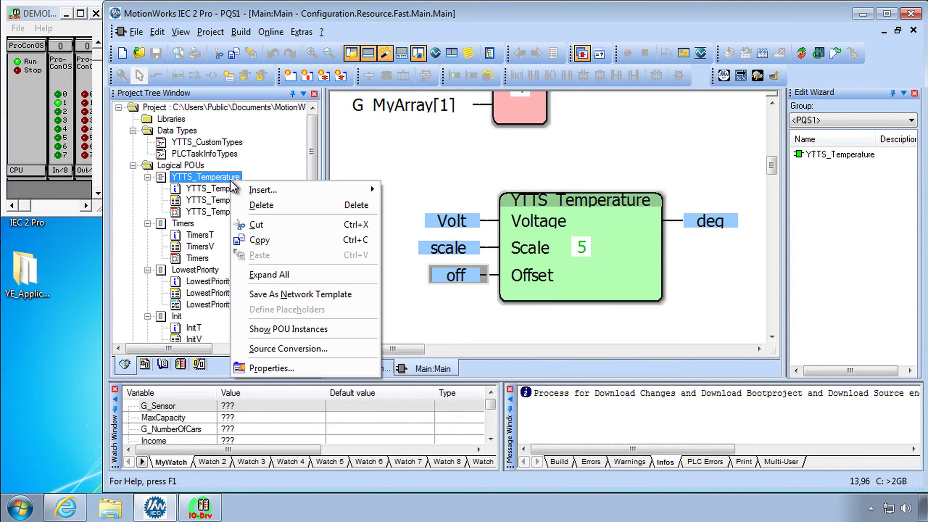
pyautogui.click(290, 369)
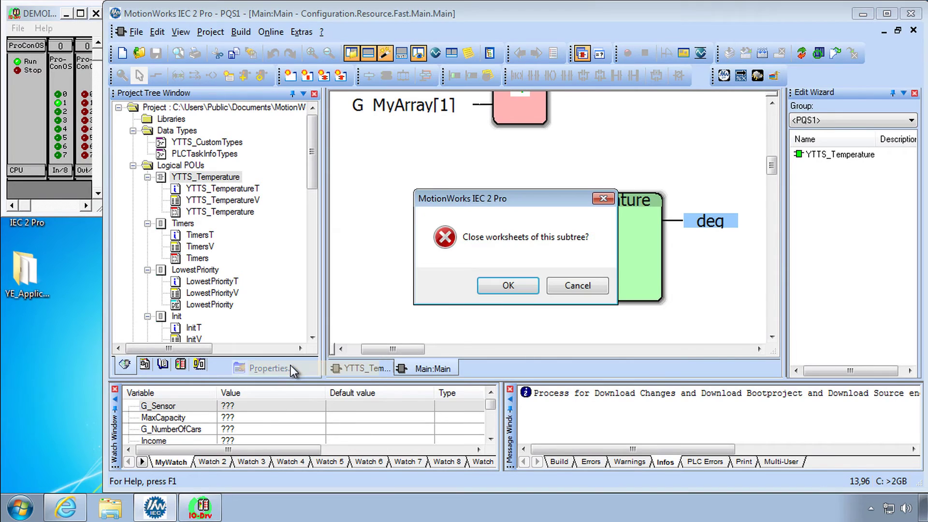
pyautogui.click(508, 286)
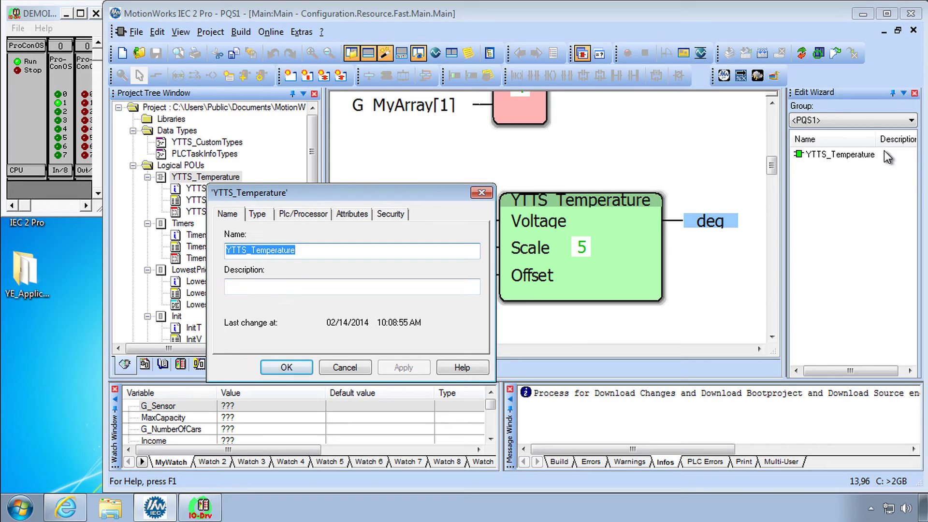
pyautogui.click(301, 286)
pyautogui.write('Calculates temperature from analog input')
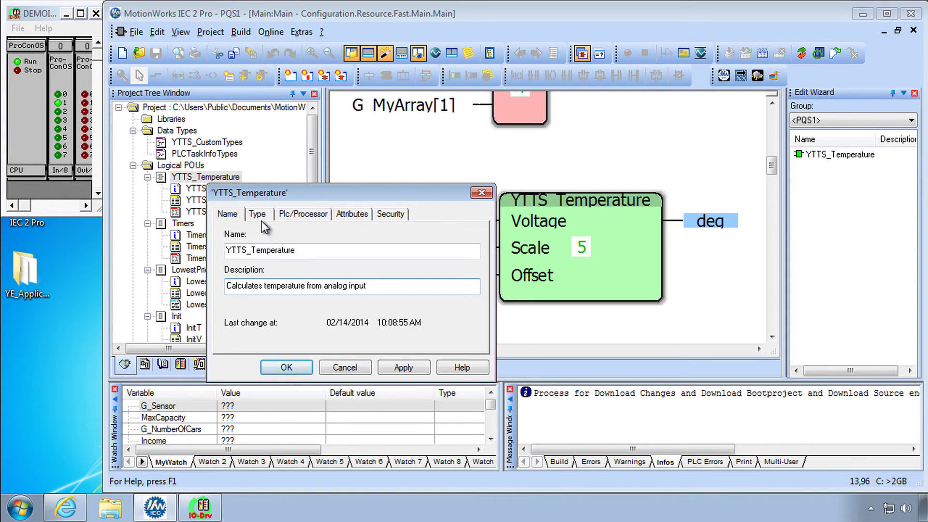
# Review the Type, Plc/Processor, Attributes and Security tabs, including return datatype choices.
pyautogui.click(258, 214)
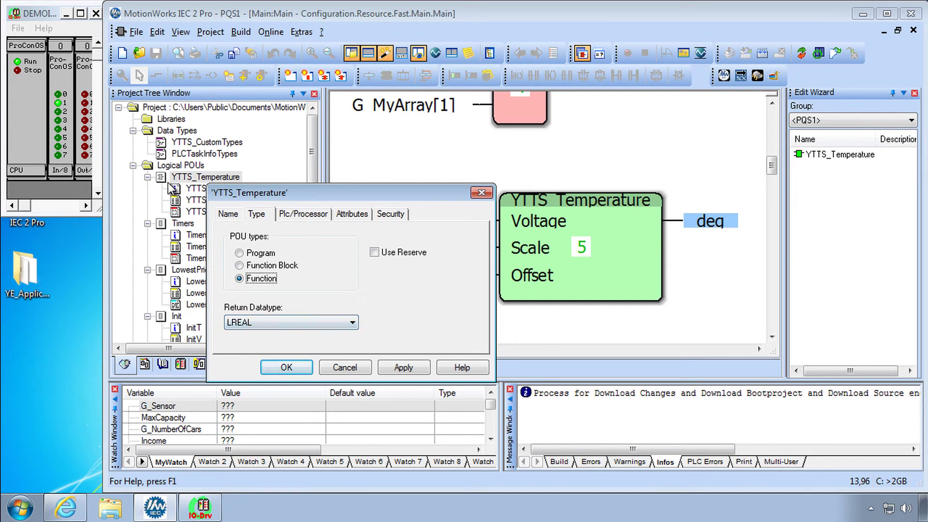
pyautogui.click(288, 325)
pyautogui.click(305, 216)
pyautogui.click(353, 215)
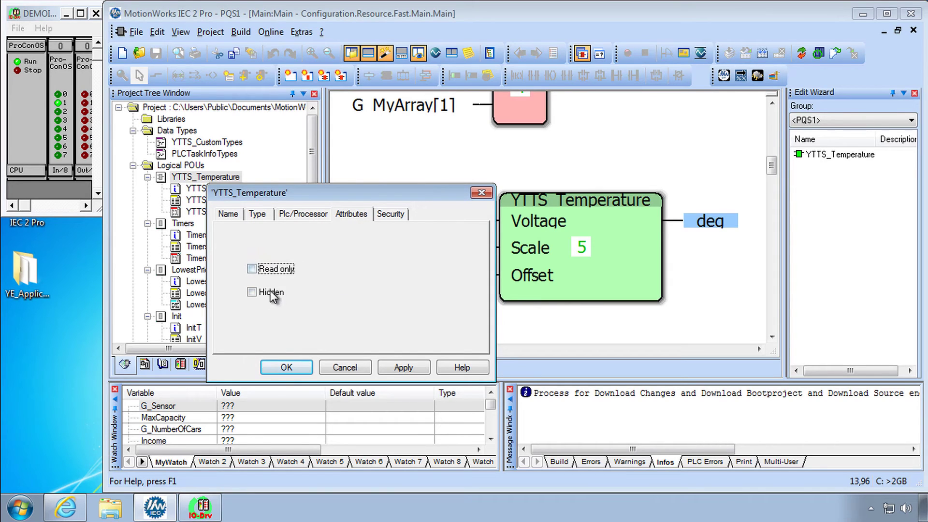
pyautogui.click(392, 214)
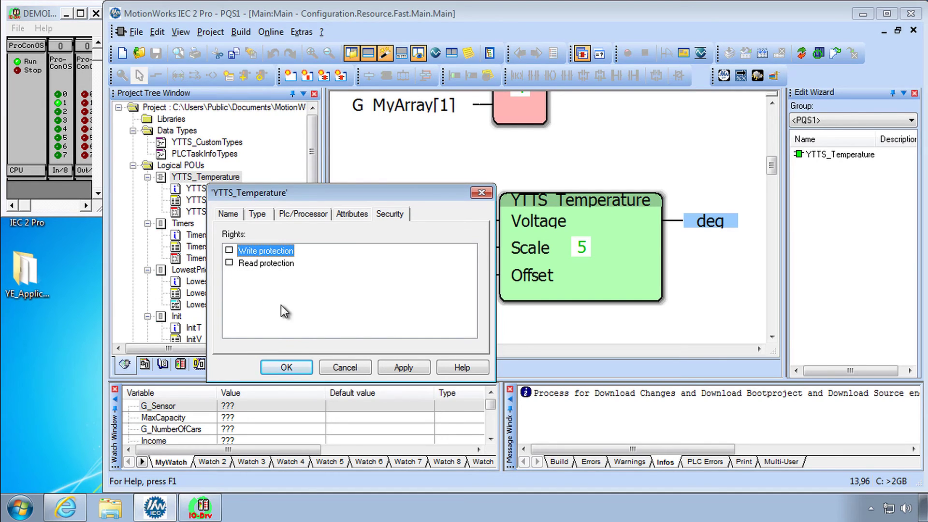
# Confirm the YTTS_Temperature properties dialog with OK.
pyautogui.click(291, 367)
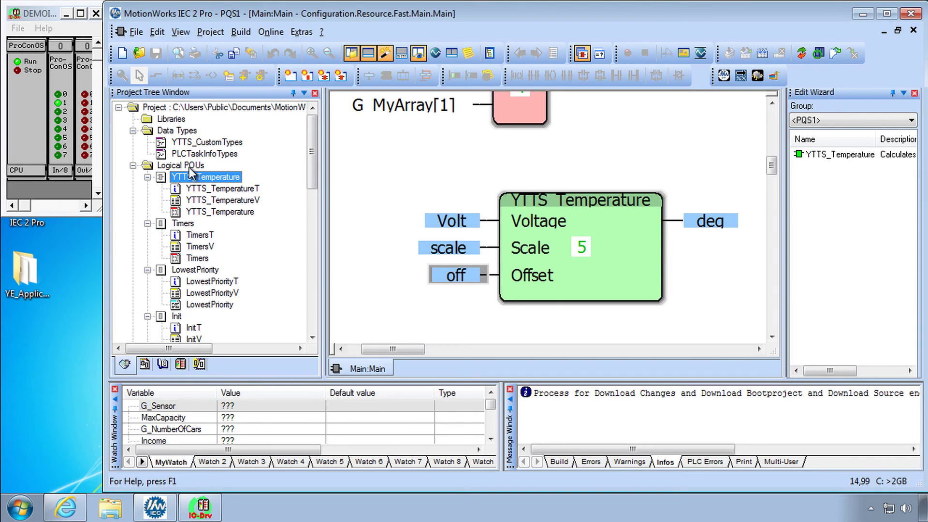
# Insert a Structured Text function named YTTS_Force with an LREAL return type under Logical POUs.
pyautogui.rightClick(182, 166)
pyautogui.moveTo(219, 175)
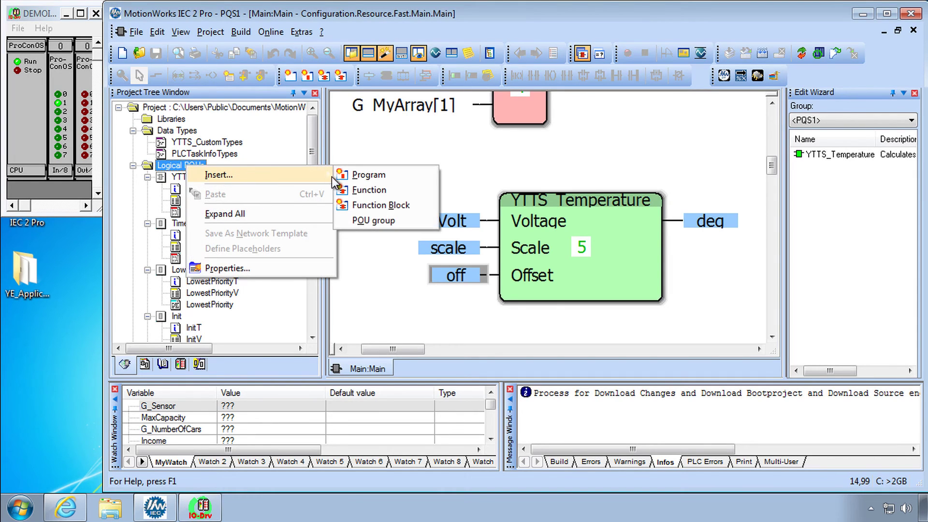
pyautogui.click(368, 190)
pyautogui.write('YTTS_Force')
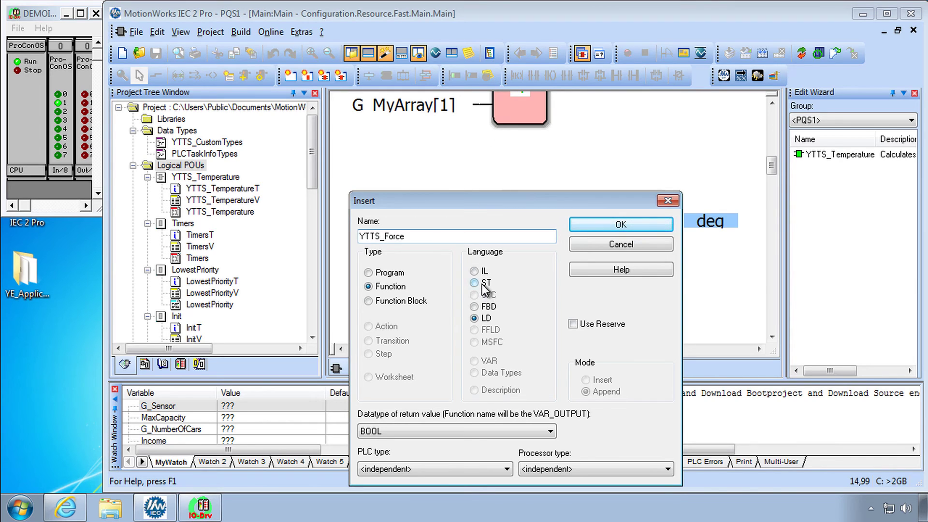
pyautogui.click(474, 283)
pyautogui.click(513, 432)
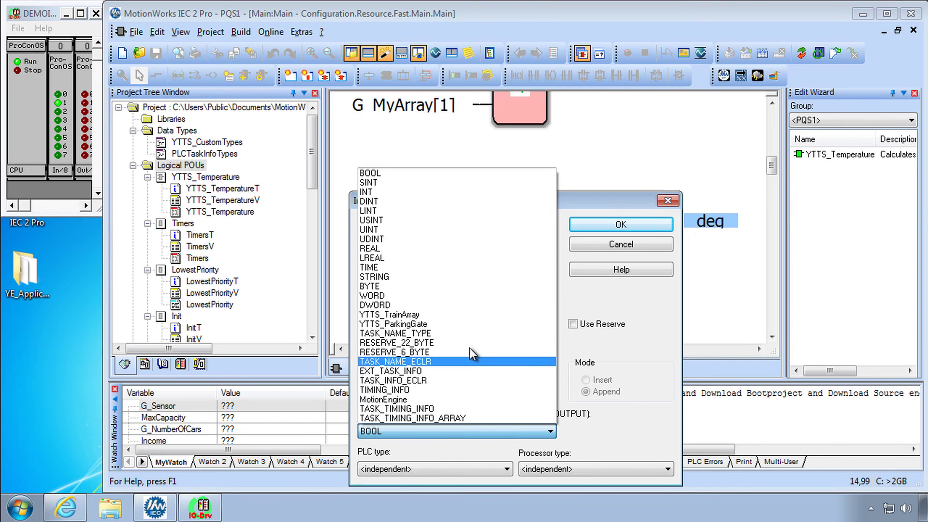
pyautogui.click(446, 257)
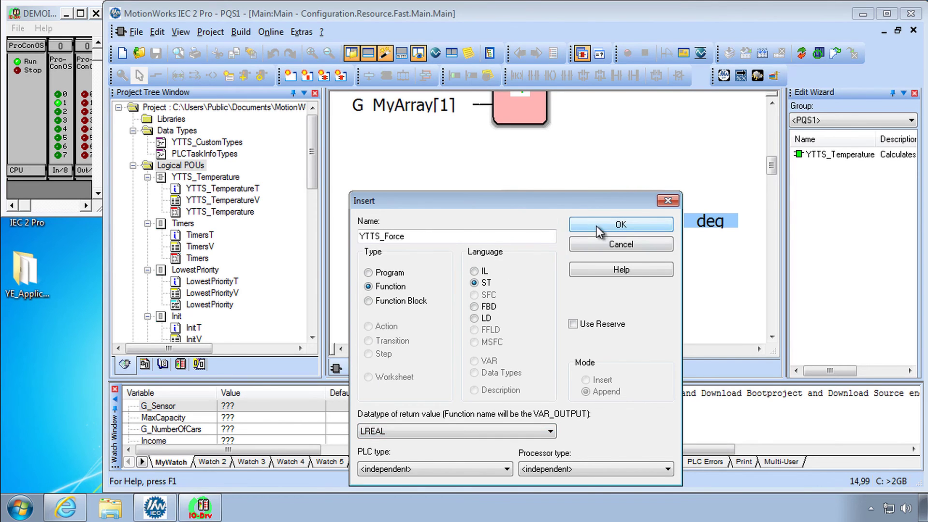
pyautogui.click(621, 225)
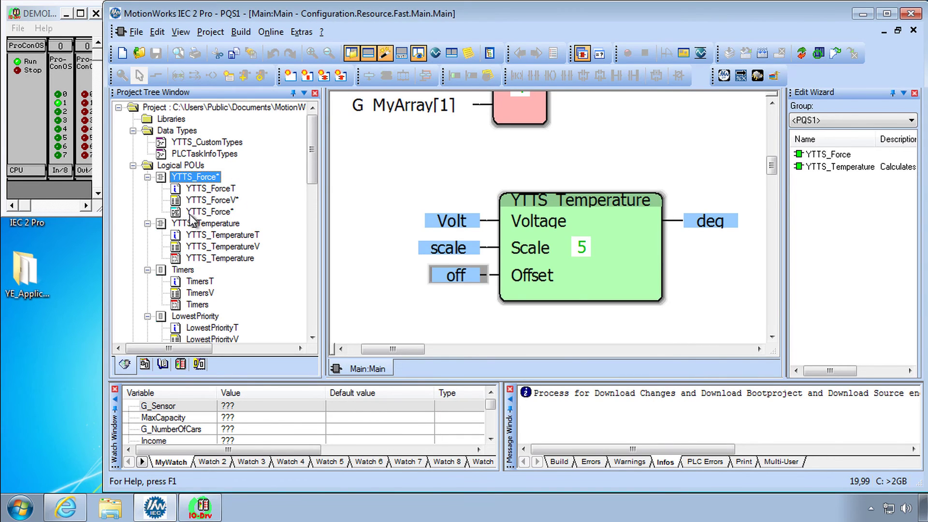
# Open the YTTS_Force code sheet and insert YTTS_Force as the assignment target.
pyautogui.doubleClick(209, 212)
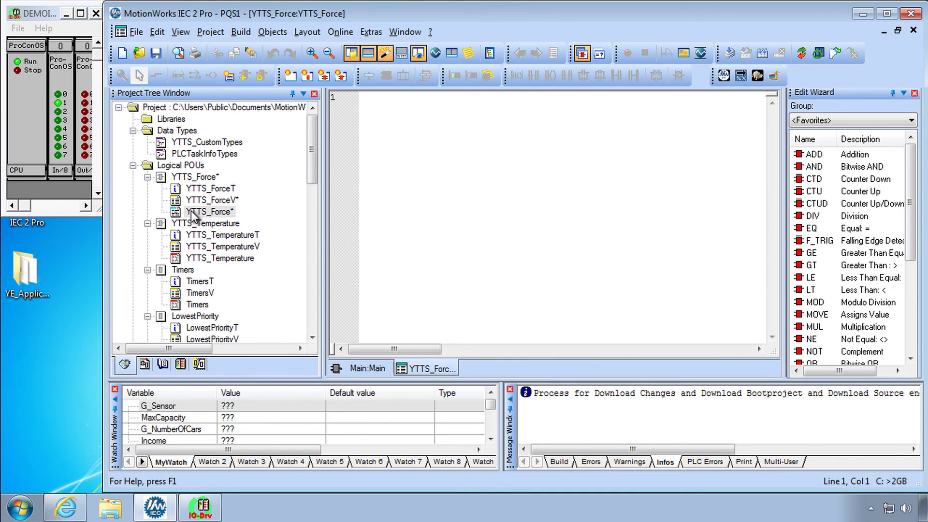
pyautogui.press('F5')
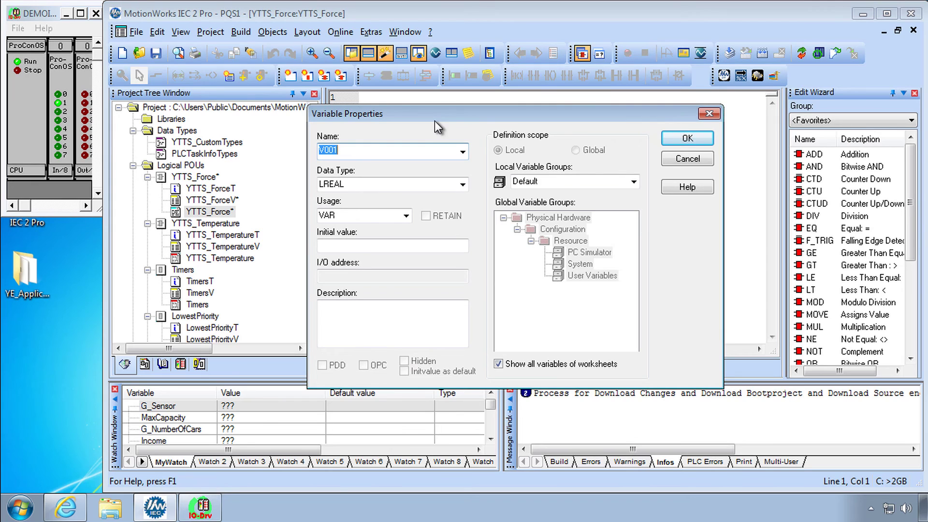
pyautogui.click(462, 150)
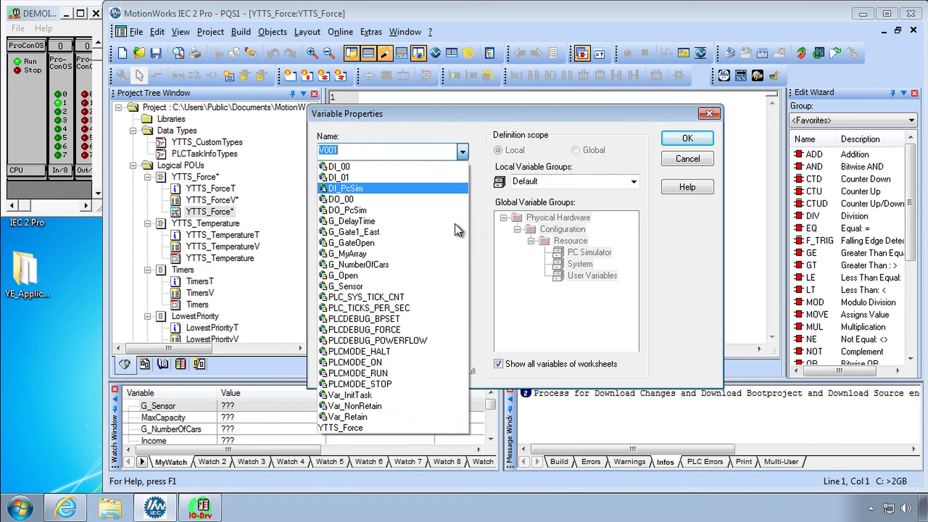
pyautogui.click(348, 429)
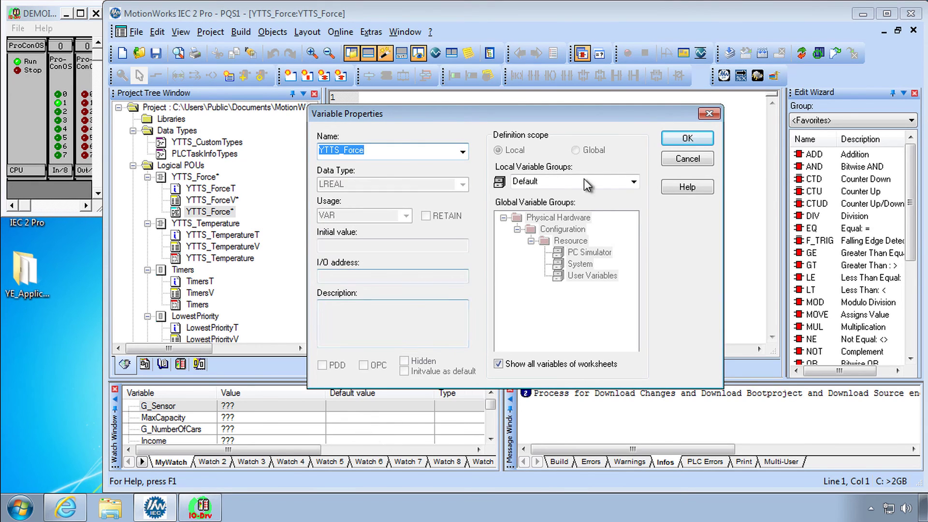
pyautogui.click(687, 139)
pyautogui.write('YTTS_Force:')
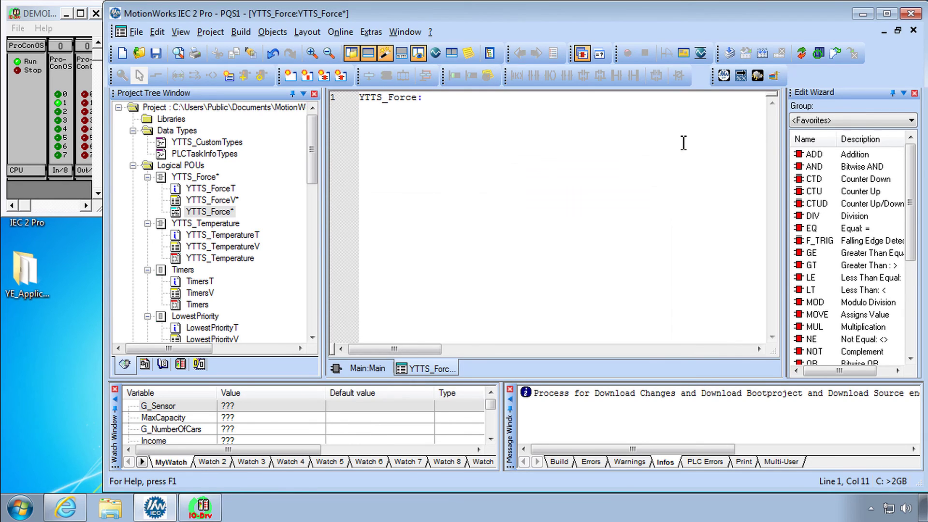
pyautogui.write('=')
# Declare Voltage and ScaleFactor as LREAL input variables in the expression.
pyautogui.press('F5')
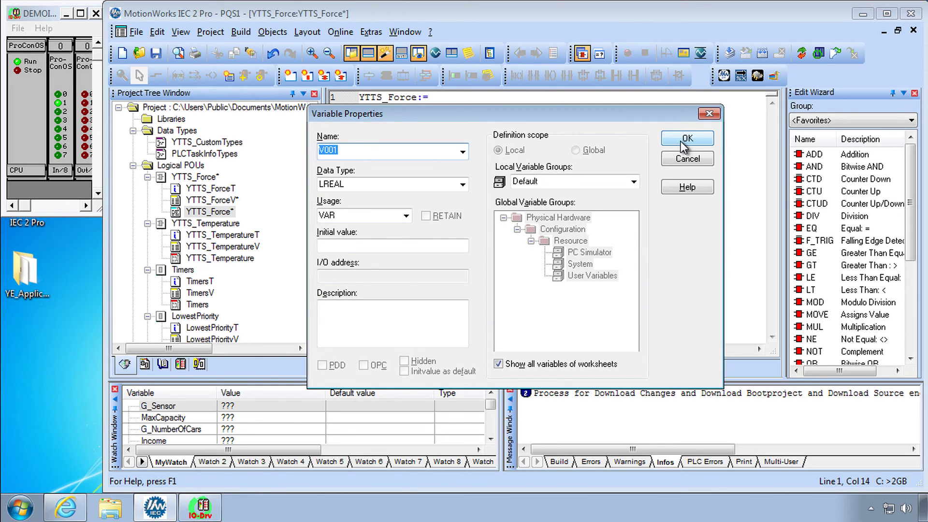
pyautogui.write('Voltage')
pyautogui.press('Tab')
pyautogui.press('Tab')
pyautogui.write('var_i')
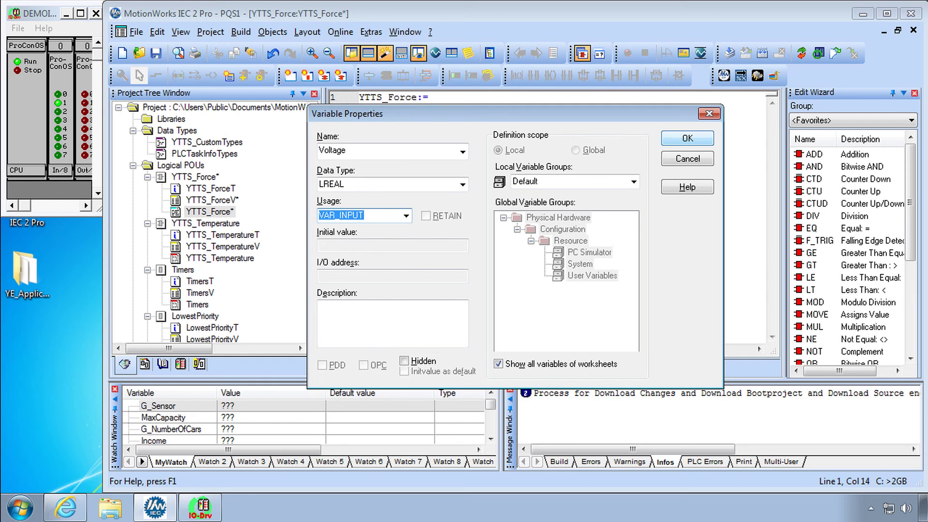
pyautogui.click(687, 139)
pyautogui.write('+')
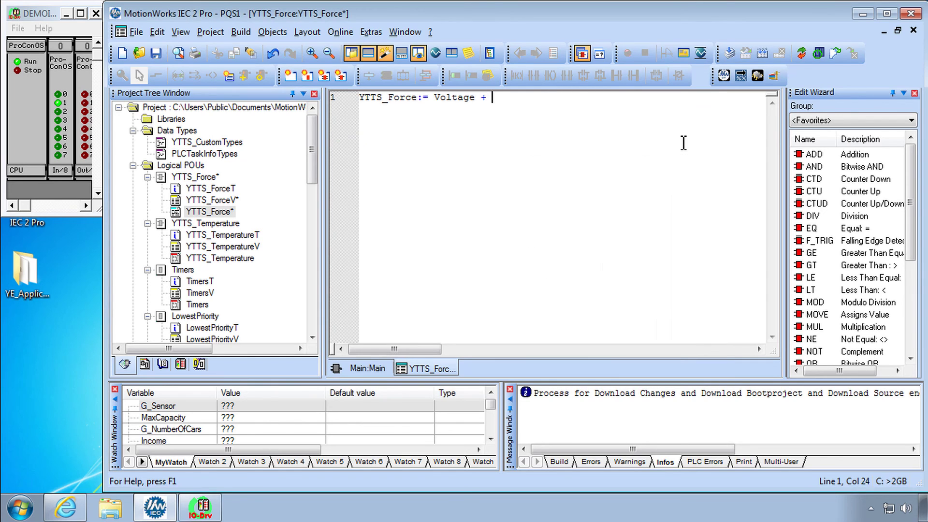
pyautogui.press('F5')
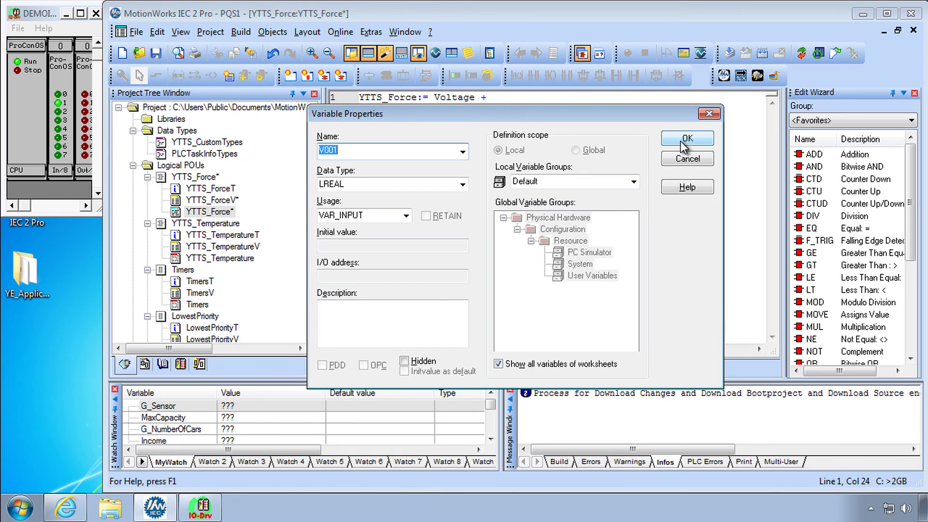
pyautogui.write('ScaleFactor')
pyautogui.click(685, 140)
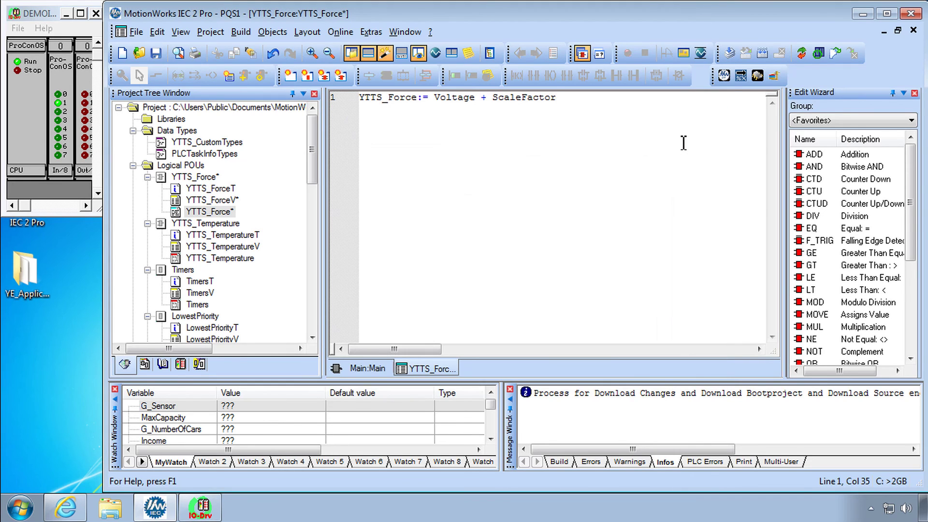
# Change the plus before ScaleFactor to multiply, and add Offset as an LREAL input.
pyautogui.click(491, 98)
pyautogui.press('BackSpace')
pyautogui.write('*')
pyautogui.click(582, 98)
pyautogui.write('+')
pyautogui.press('F5')
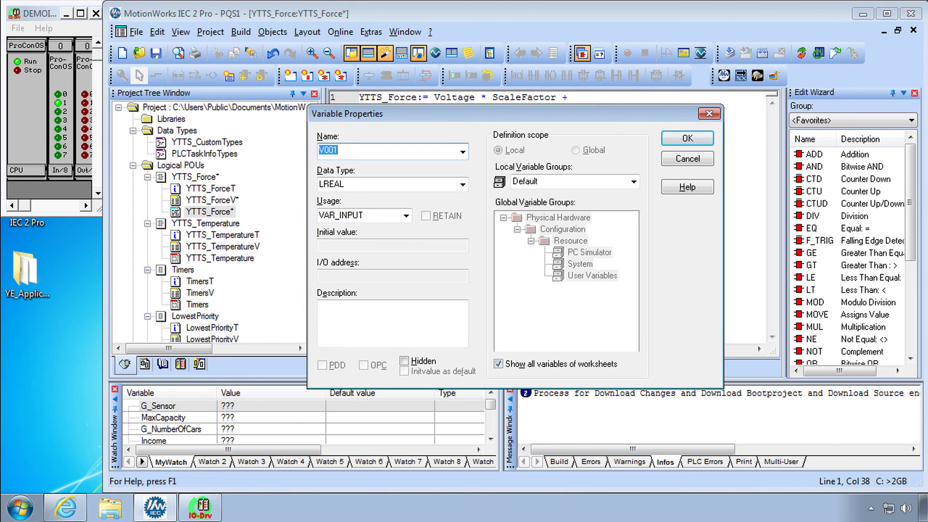
pyautogui.write('Offset')
pyautogui.press('Return')
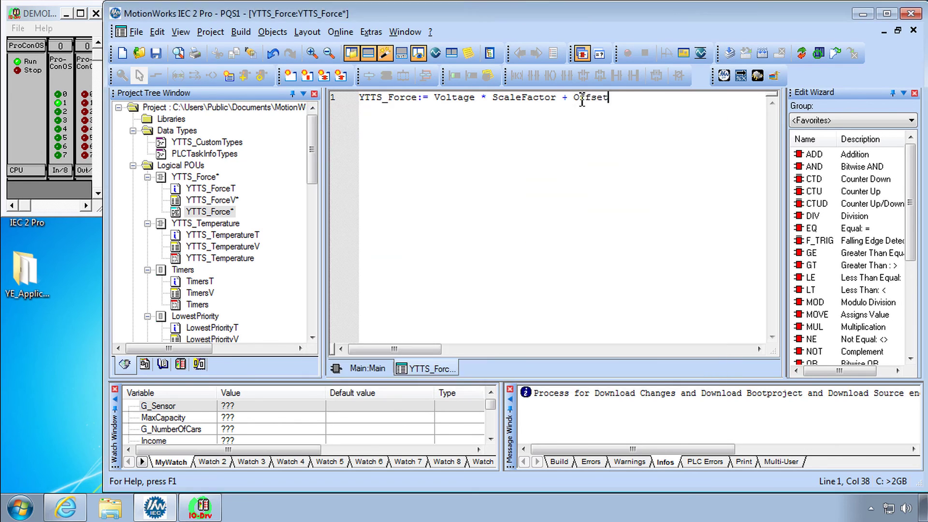
pyautogui.write(';')
# Compile with 0 errors, filter the Edit Wizard to <PQS1>, and return to the Main worksheet.
pyautogui.click(765, 53)
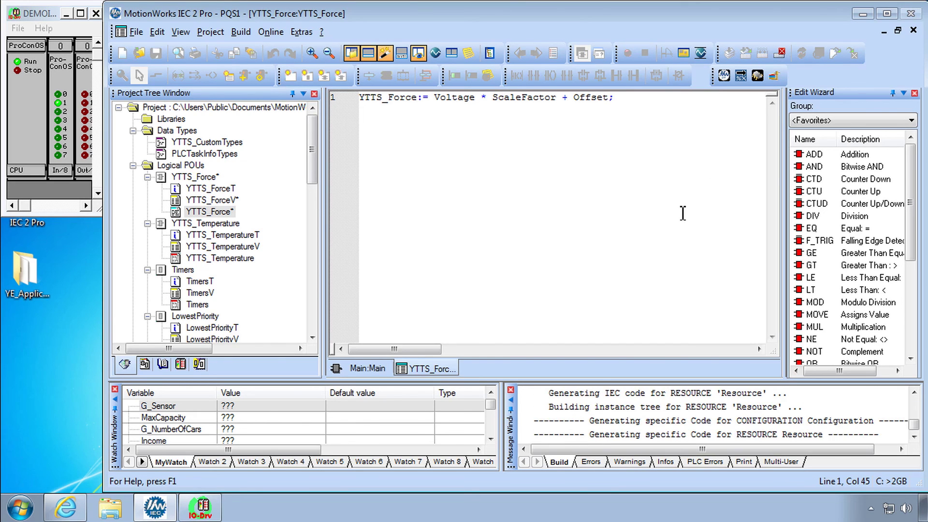
pyautogui.click(911, 121)
pyautogui.click(834, 153)
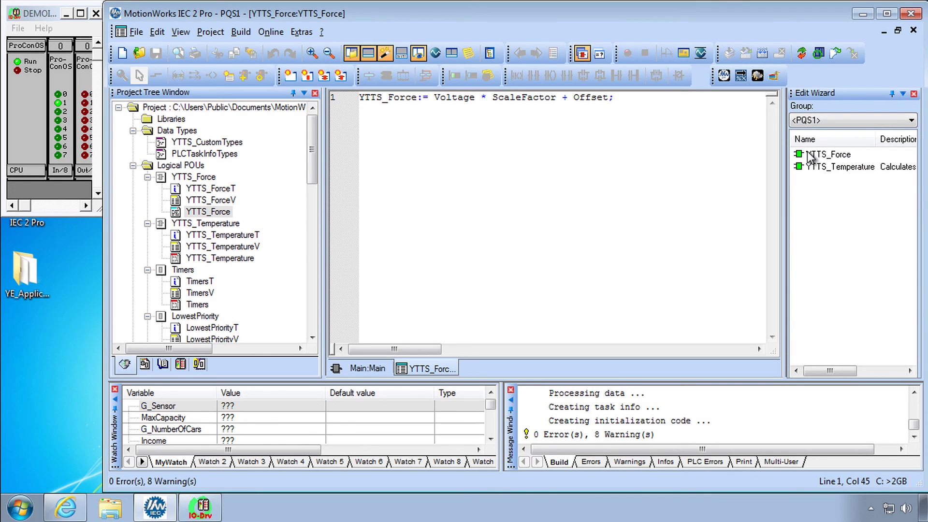
pyautogui.click(367, 369)
# Place a YTTS_Force block below YTTS_Temperature, dismissing the execution-number warning.
pyautogui.click(502, 323)
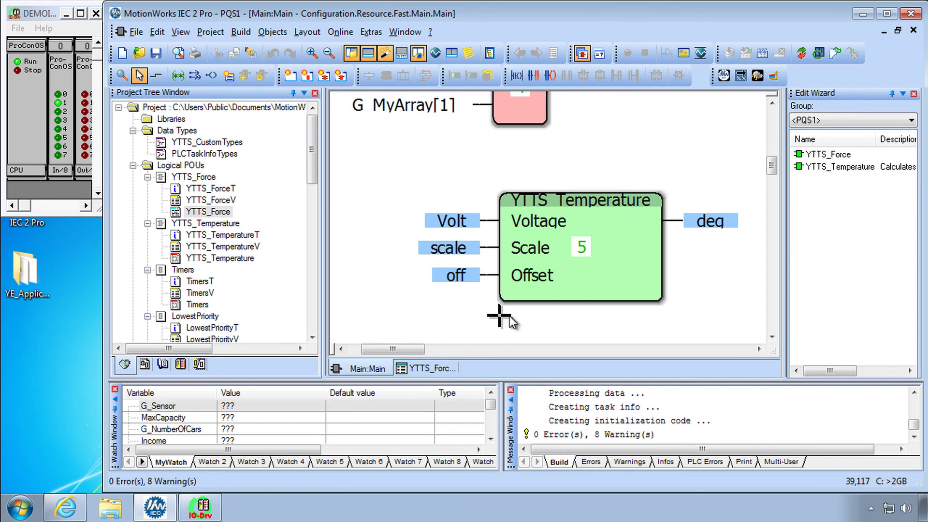
pyautogui.scroll(-2, 508, 320)
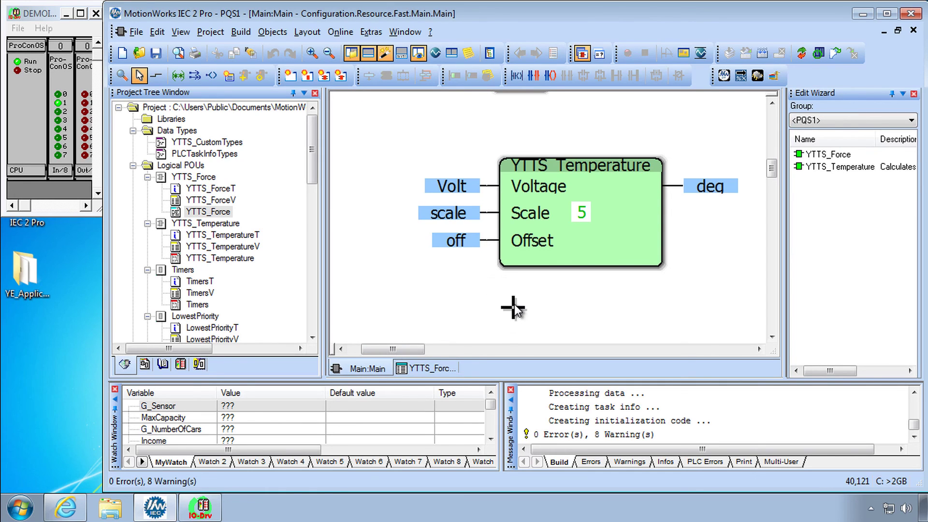
pyautogui.write('ytts_Force')
pyautogui.press('Return')
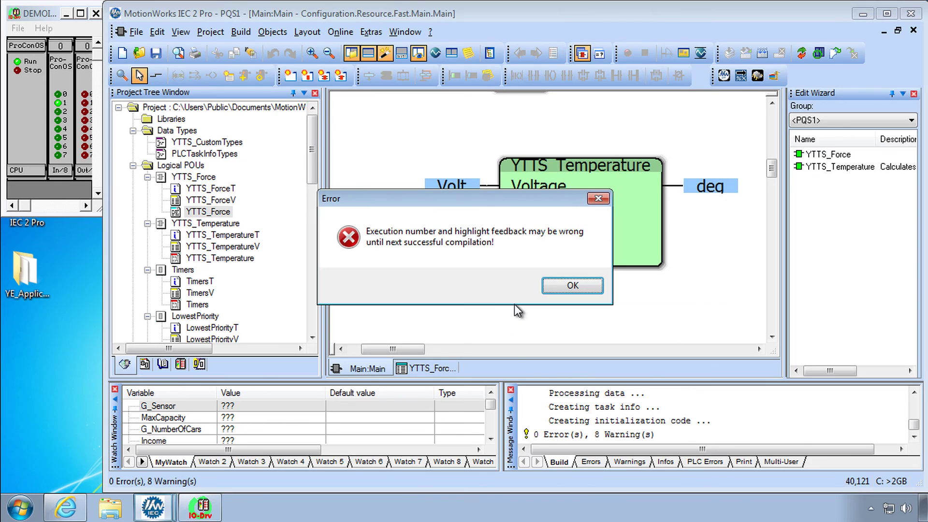
pyautogui.press('Return')
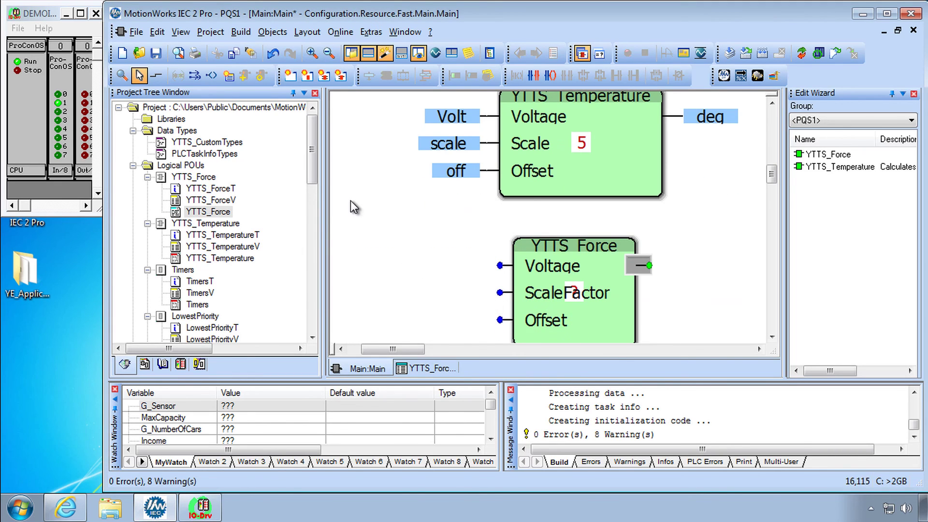
# Connect copies of Volt, scale and off to YTTS_Force's inputs, and add output variable Force.
pyautogui.moveTo(406, 102); pyautogui.dragTo(497, 182)
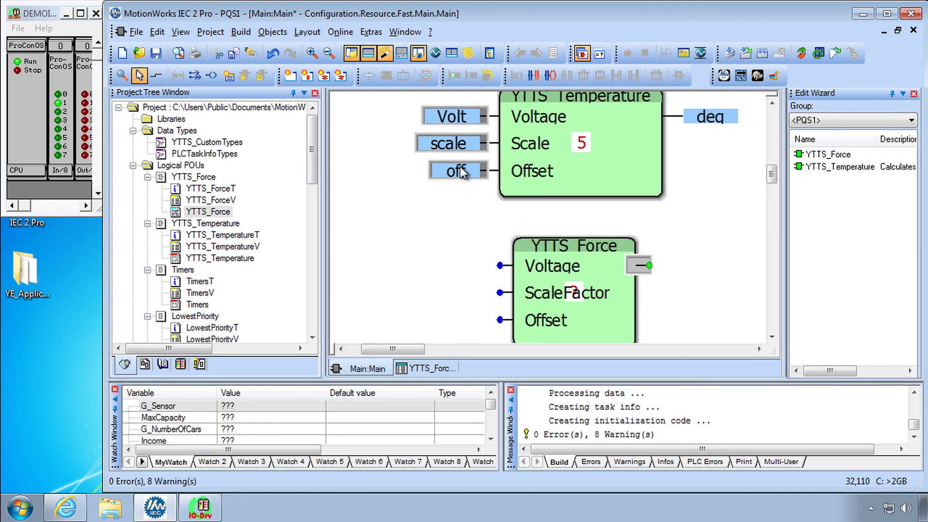
pyautogui.moveTo(462, 173)
pyautogui.keyDown('ctrl'); pyautogui.mouseDown()
pyautogui.moveTo(438, 261)
pyautogui.moveTo(480, 290)
pyautogui.mouseUp(); pyautogui.keyUp('ctrl')
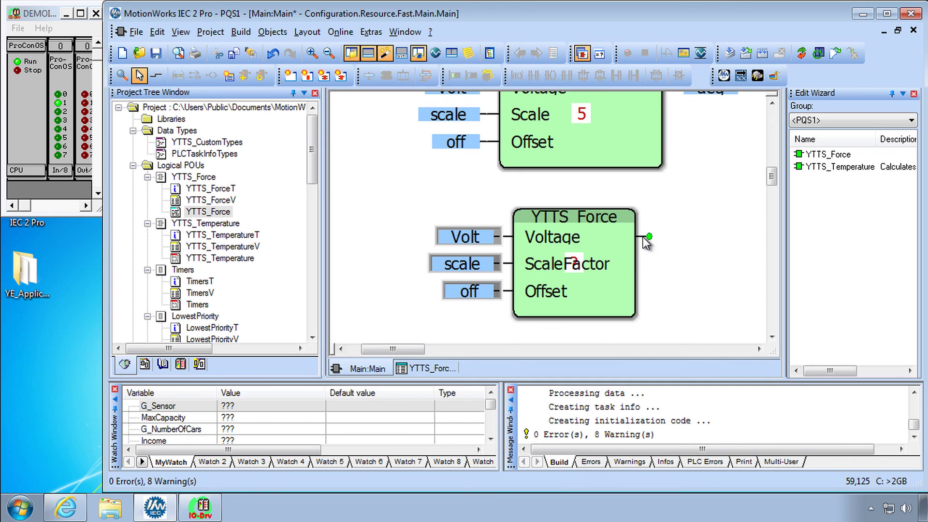
pyautogui.doubleClick(646, 237)
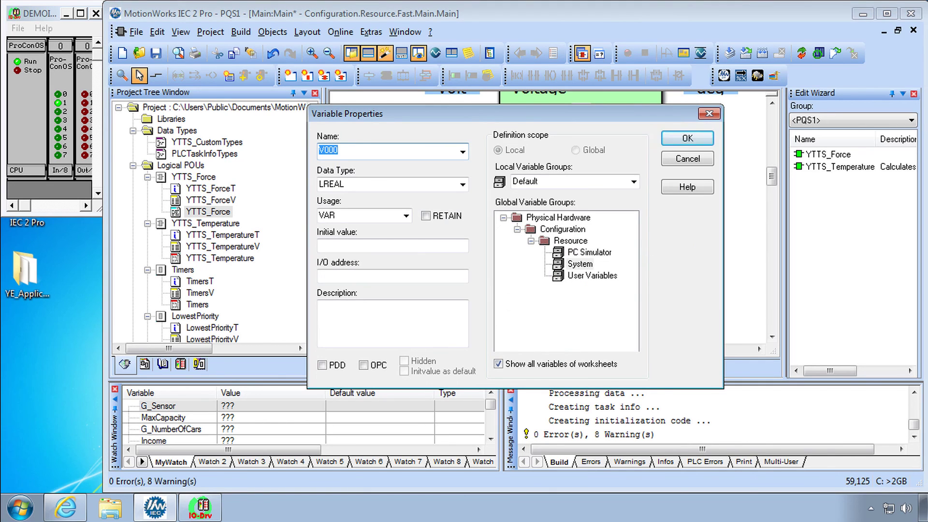
pyautogui.write('Force')
pyautogui.press('Return')
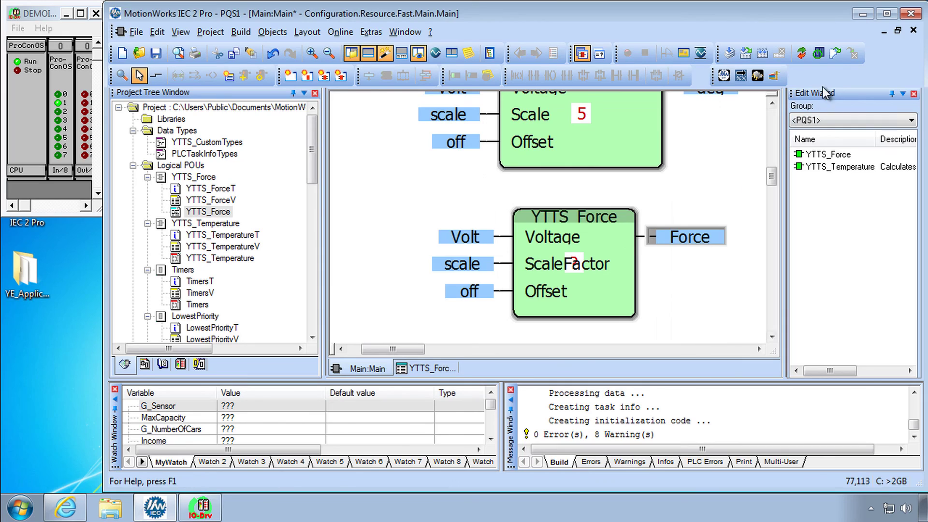
pyautogui.click(836, 54)
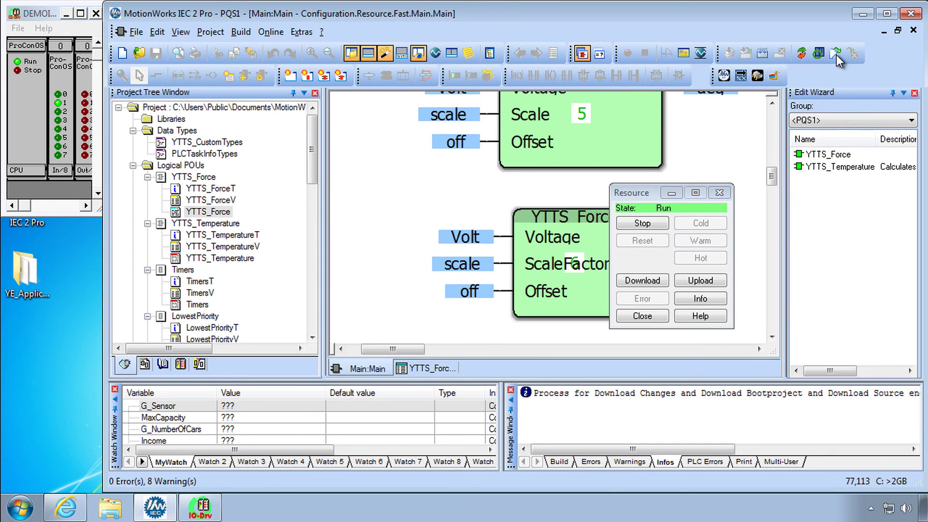
# Close Resource control and turn on Debug without powerflow to show 8.500 outputs.
pyautogui.click(720, 193)
pyautogui.click(803, 53)
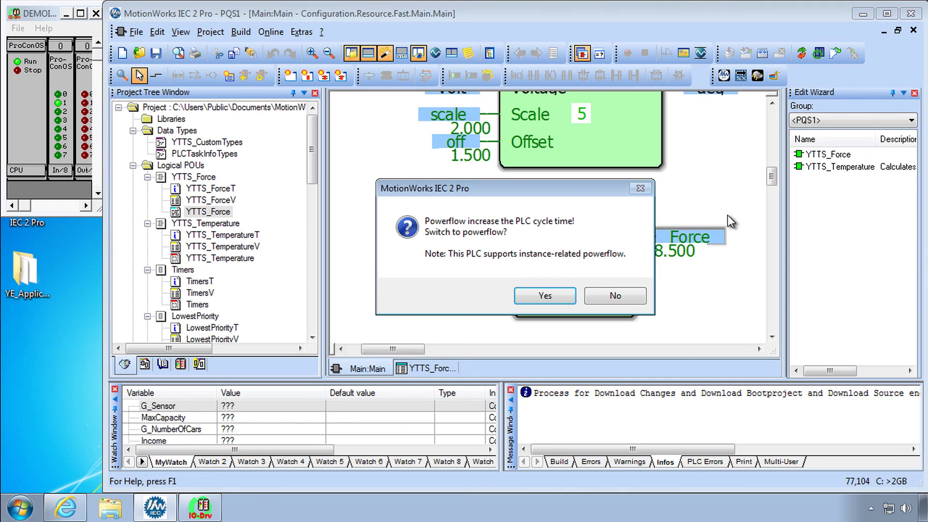
pyautogui.click(620, 295)
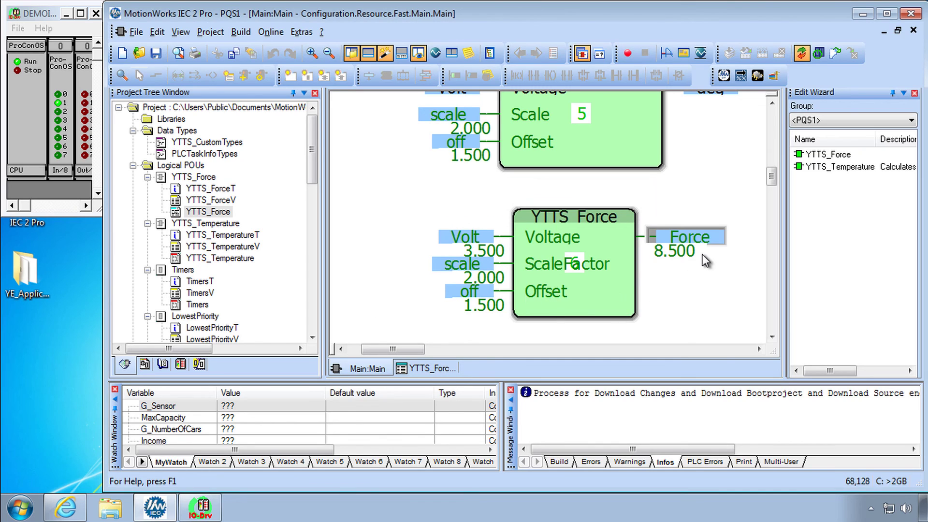
pyautogui.scroll(2, 681, 232)
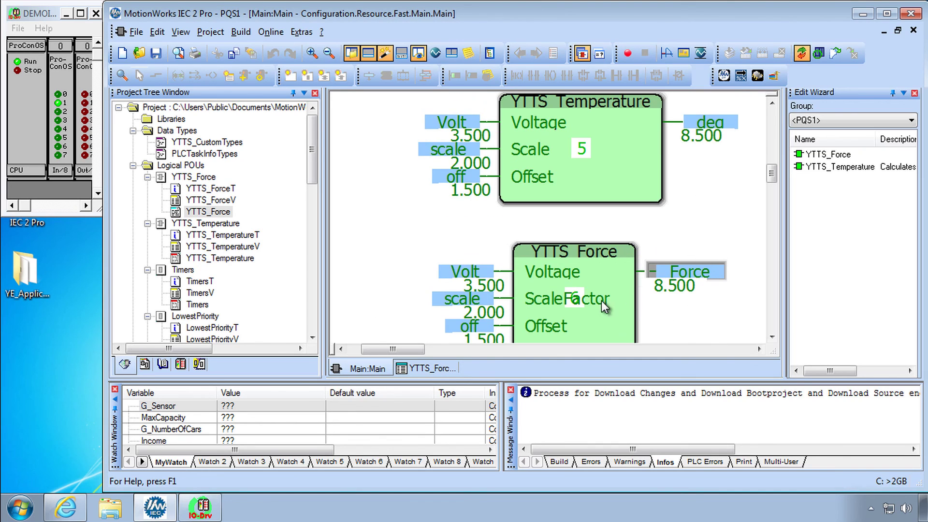
pyautogui.scroll(-3, 601, 257)
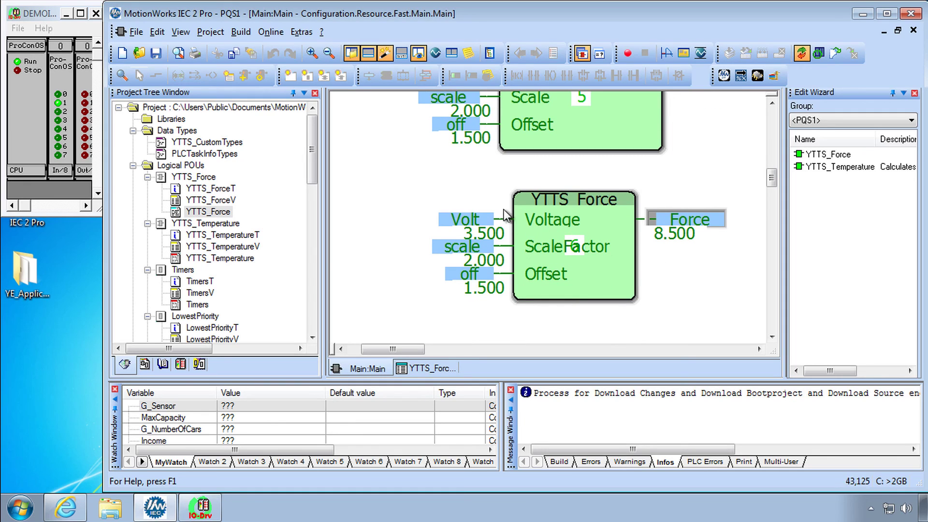